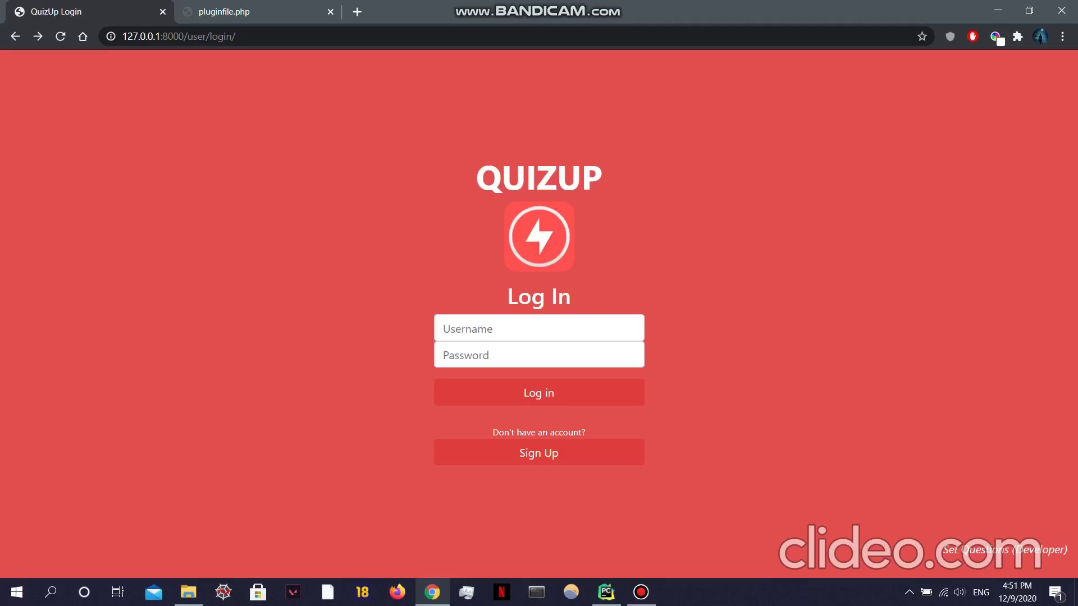
left_click(539, 453)
left_click(533, 279)
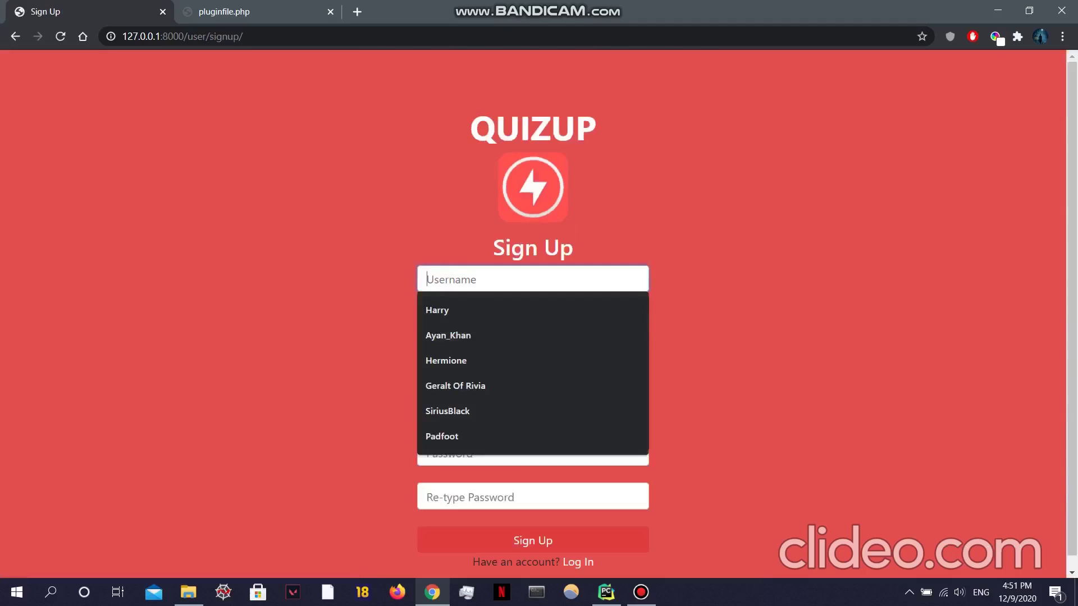
type("Ta")
key("Down")
key("Down")
key("Return")
key("Tab")
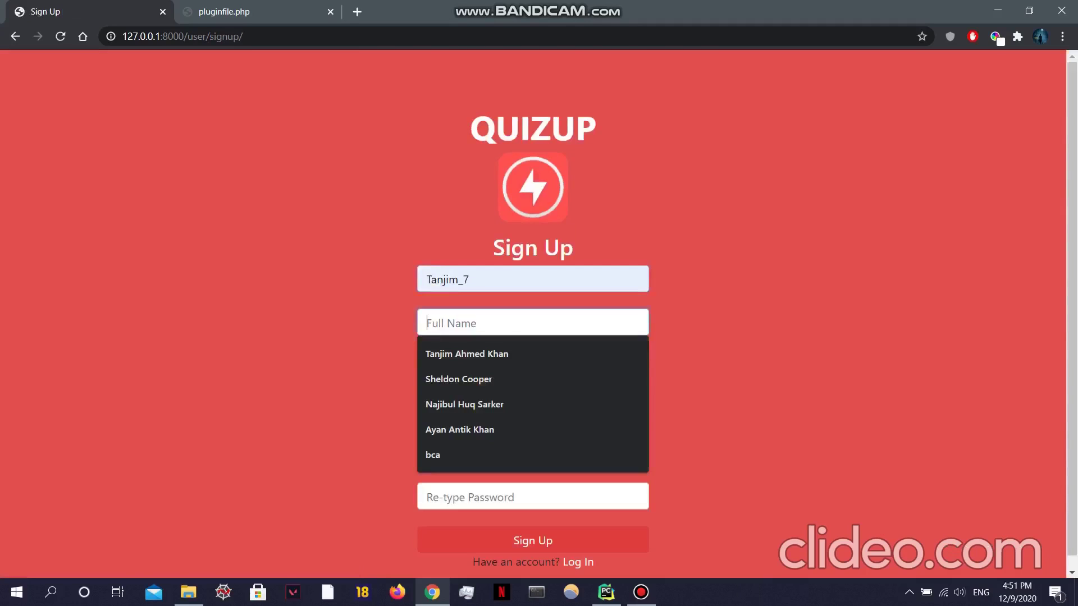
type("T")
key("Down")
key("Return")
key("Tab")
type("0521")
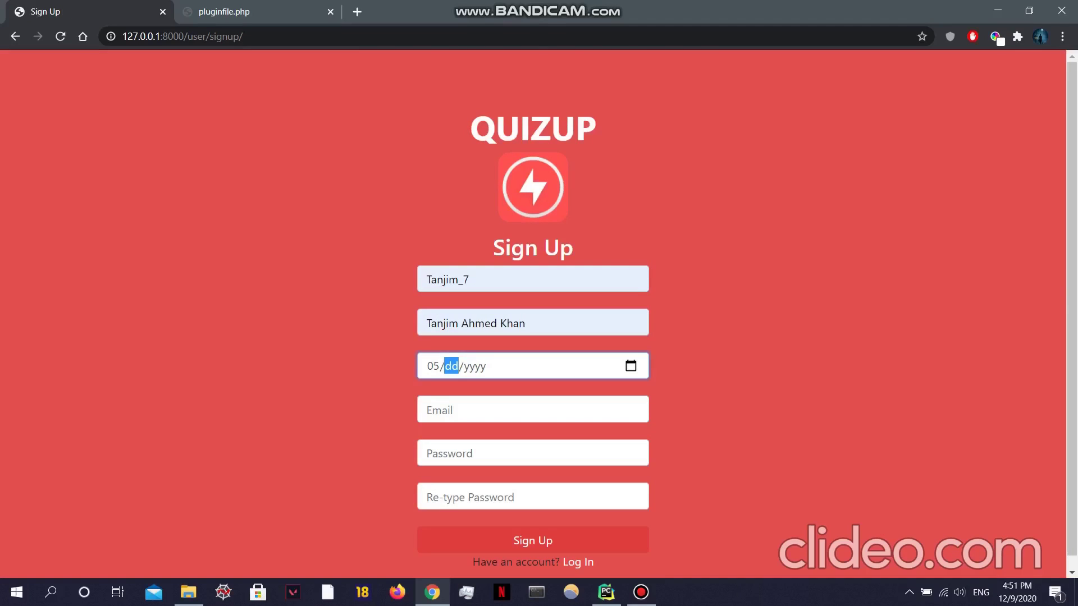
type("1999")
Step: Fill in the saved e-mail and the account password twice, then submit the registration
key("Tab")
key("Tab")
key("Down")
key("Down")
key("Down")
key("Down")
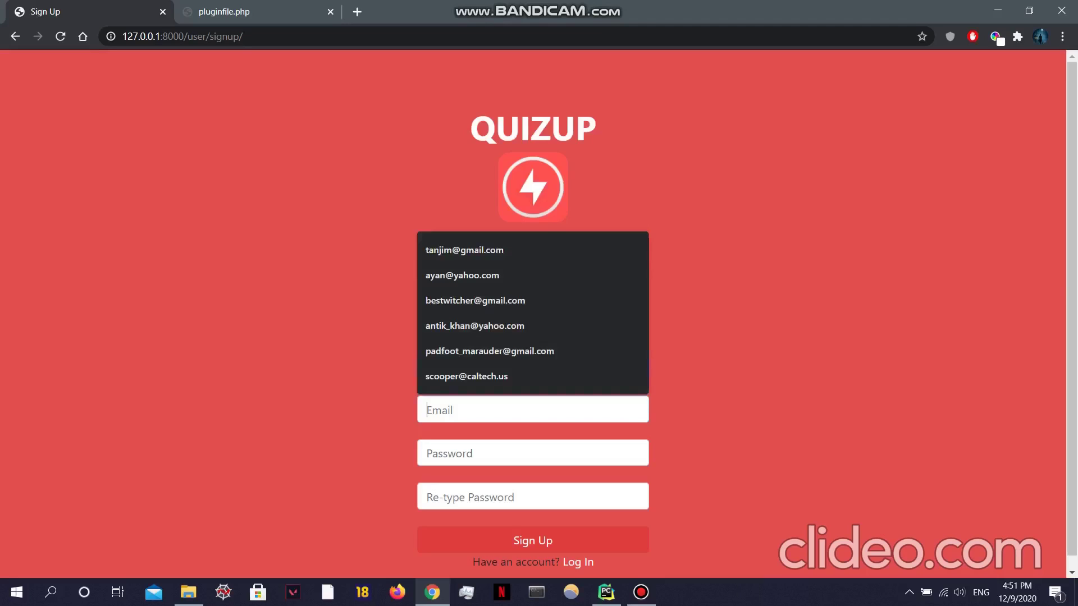
key("Up")
key("Up")
key("Return")
key("Tab")
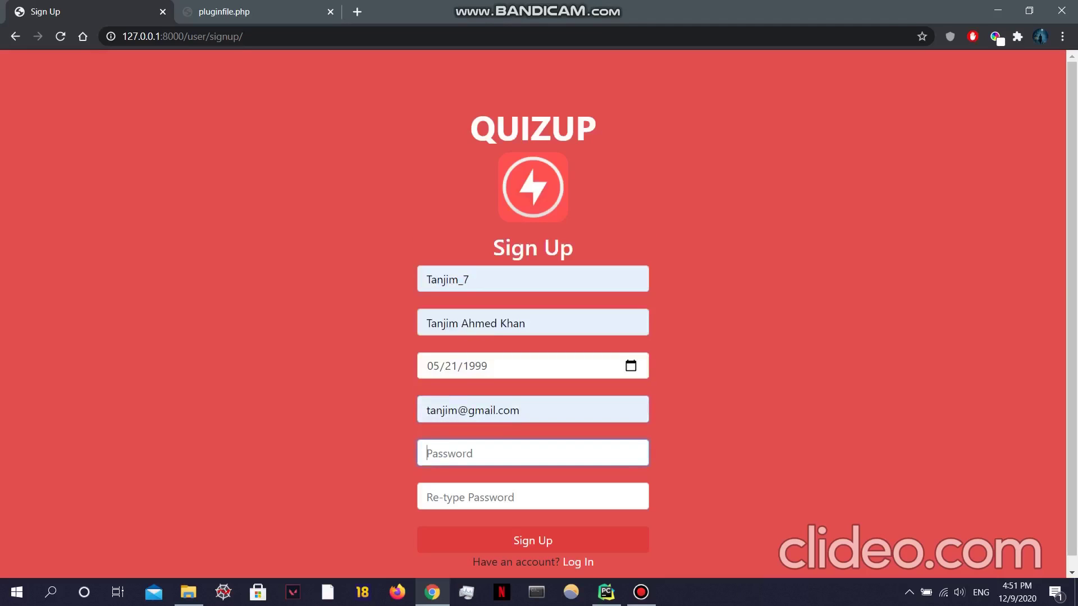
type("••••")
key("Tab")
type("••••")
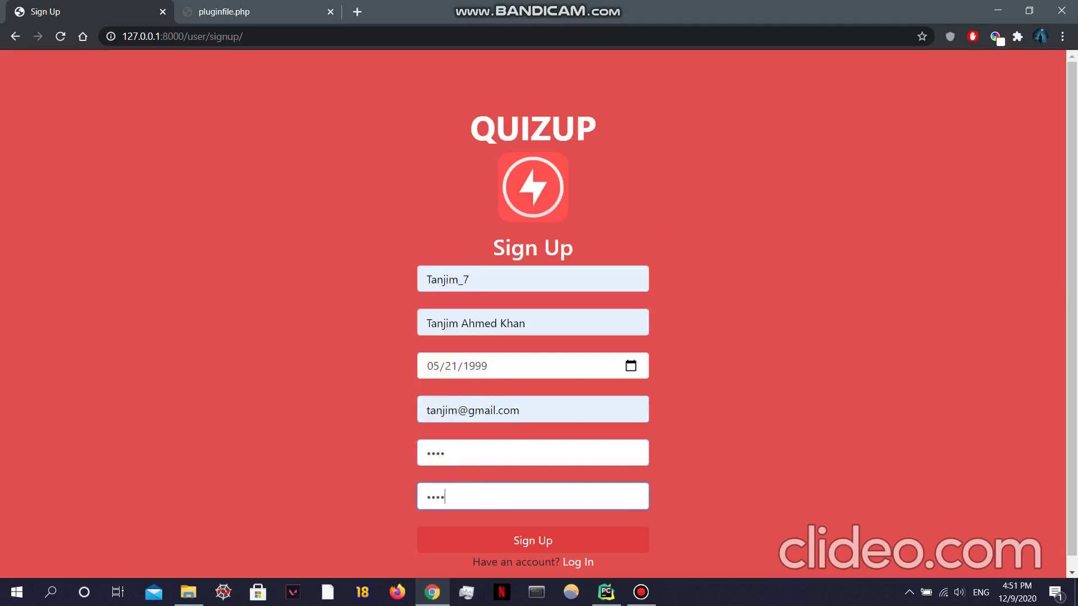
key("Return")
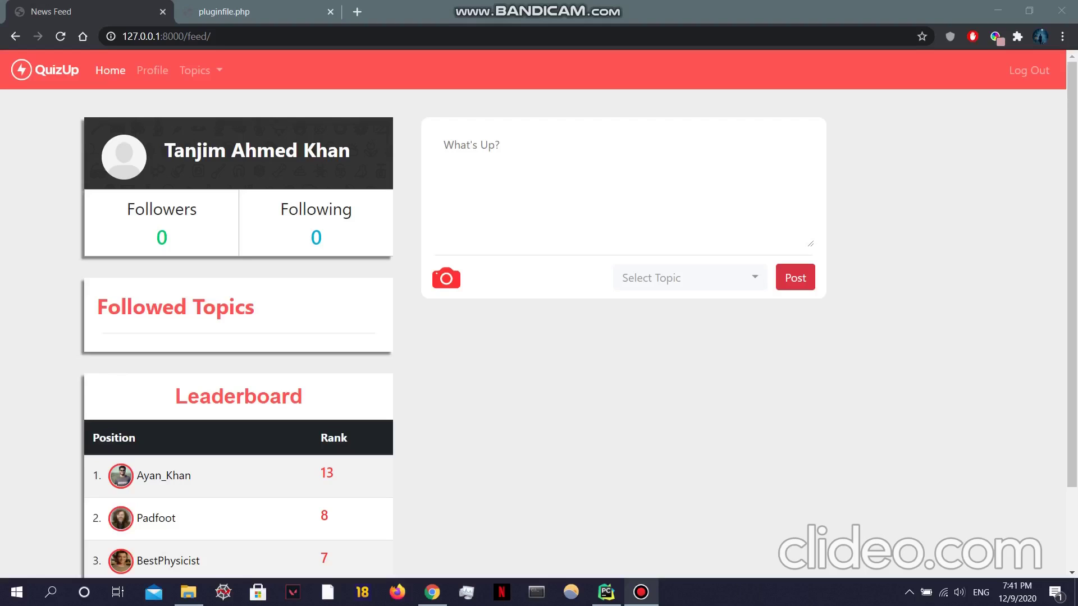
Step: Publish a Sports-tagged post about a favourite cricketer with the cricketer's photo attached
left_click(444, 145)
type("Shakib Al Hasan is my favourite Cricketer")
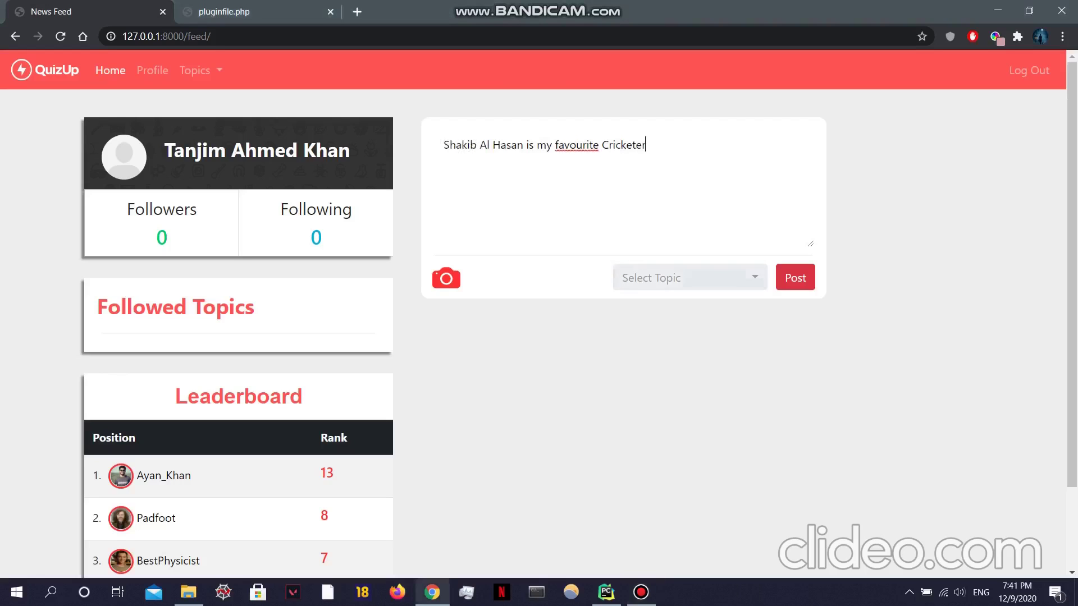
left_click(689, 277)
left_click(685, 464)
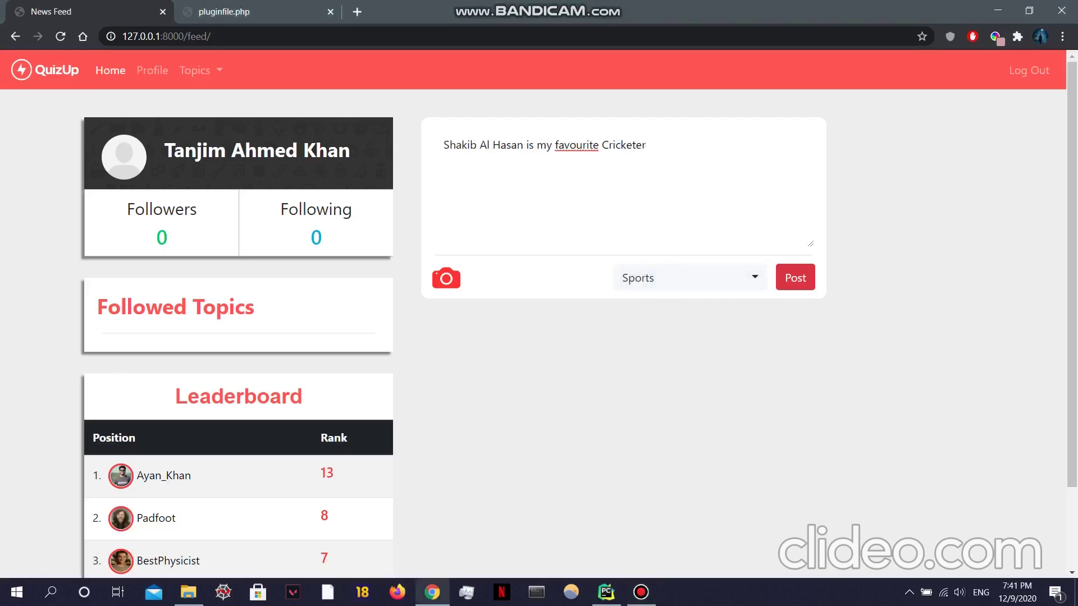
left_click(446, 278)
scroll(320, 174, "down", 3)
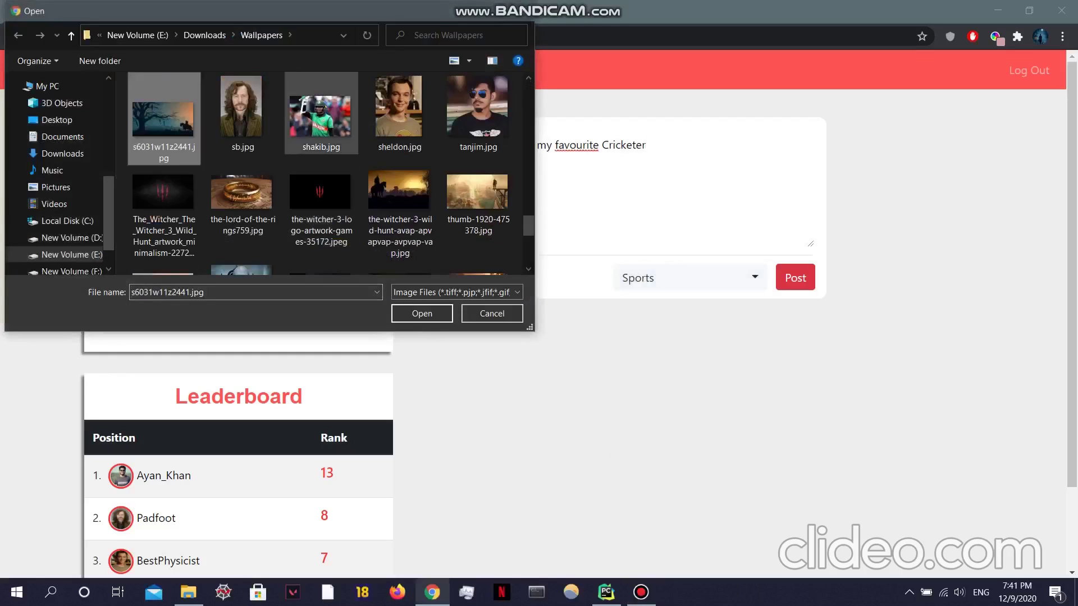
left_click(320, 108)
left_click(422, 314)
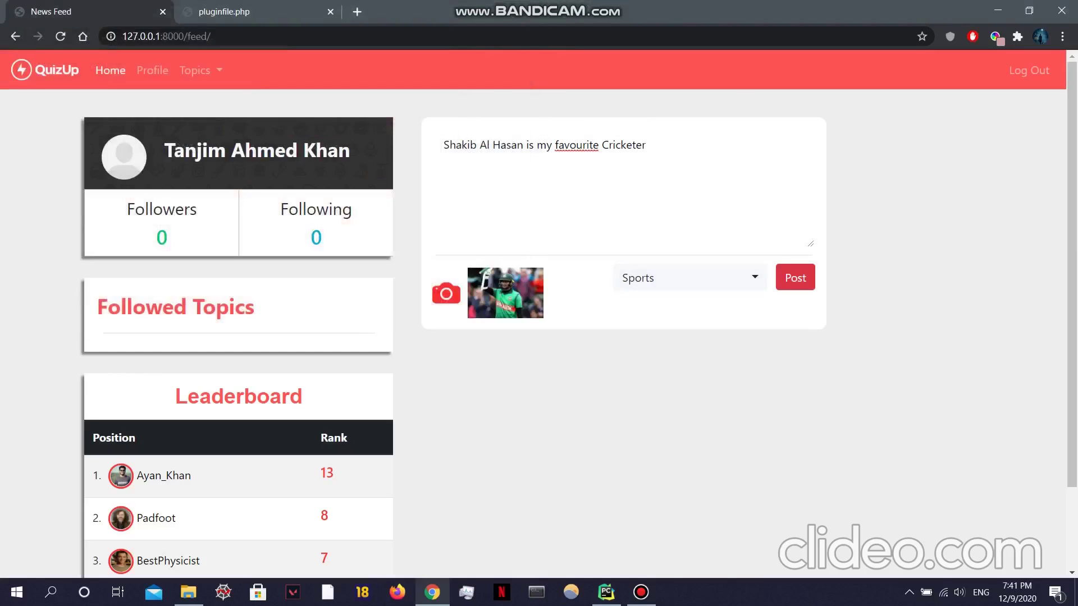
left_click(795, 278)
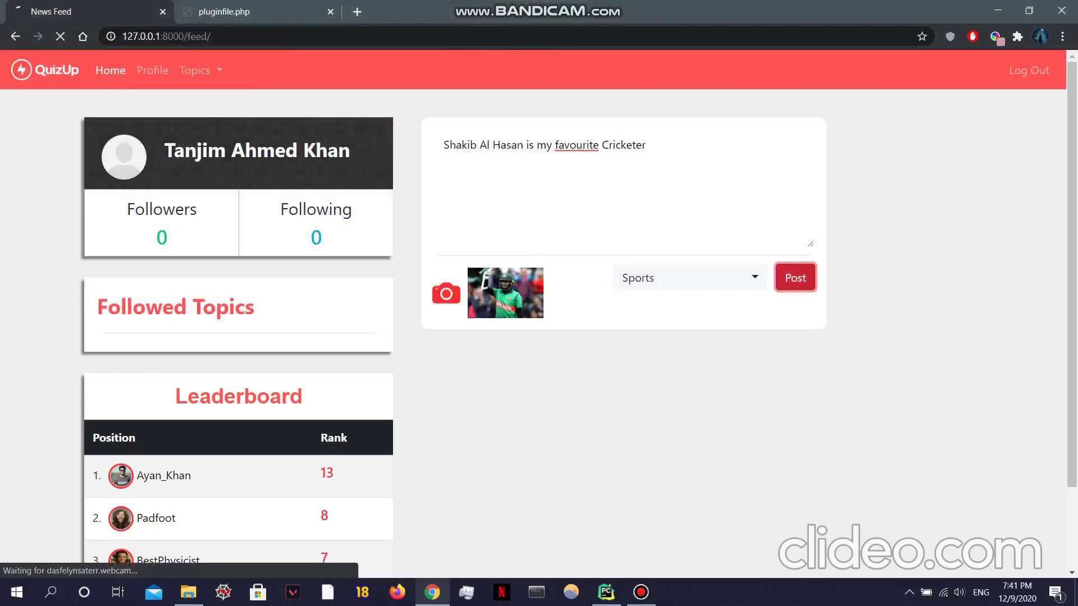
Step: Open the profile of the top-ranked player on the leaderboard
scroll(623, 315, "down", 4)
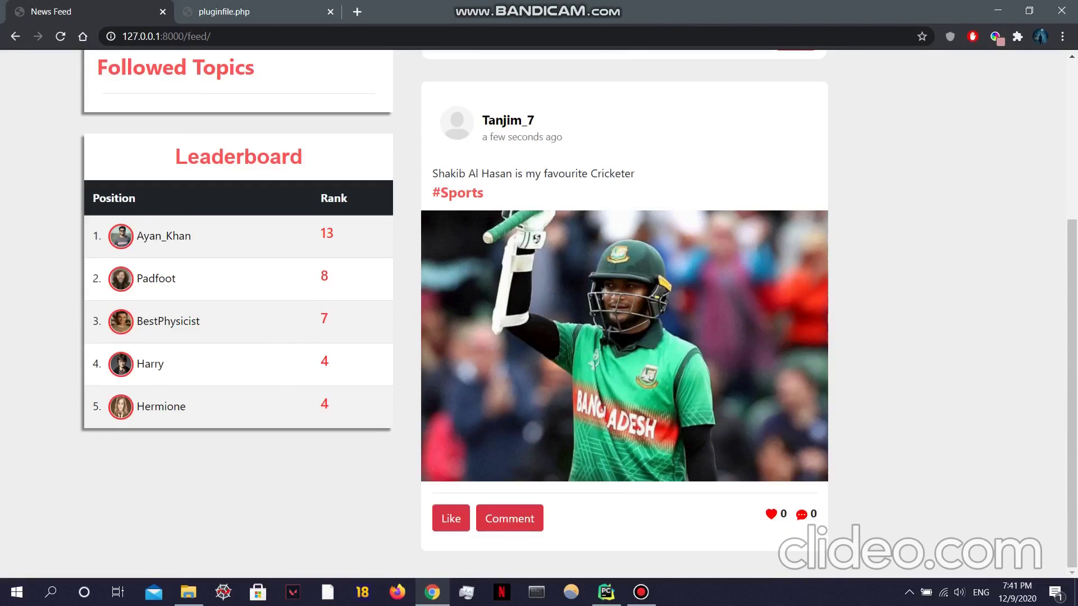
scroll(623, 314, "up", 4)
scroll(623, 314, "down", 1)
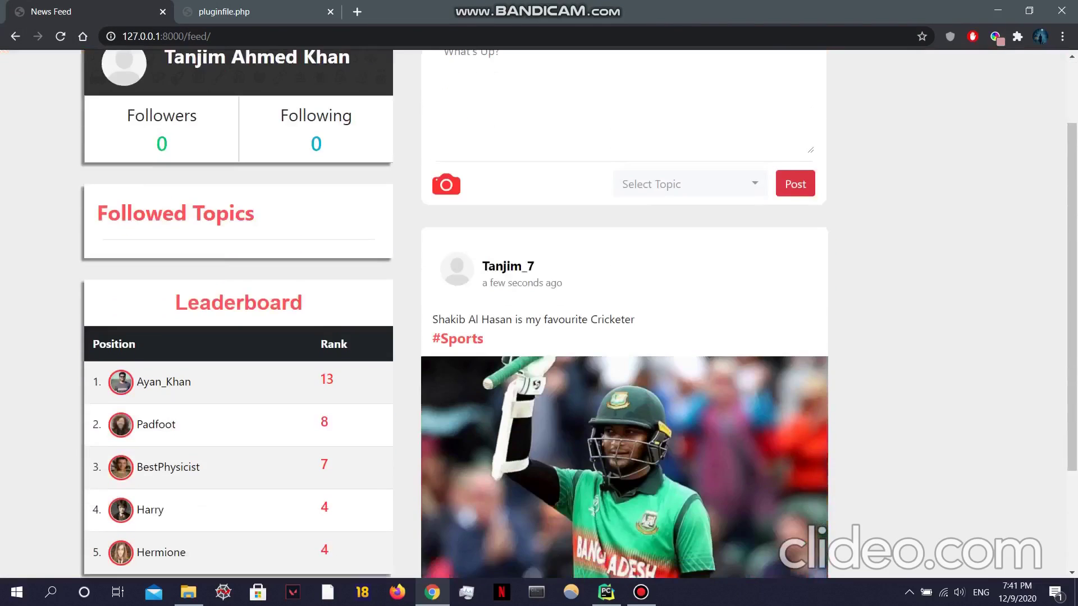
scroll(623, 314, "down", 2)
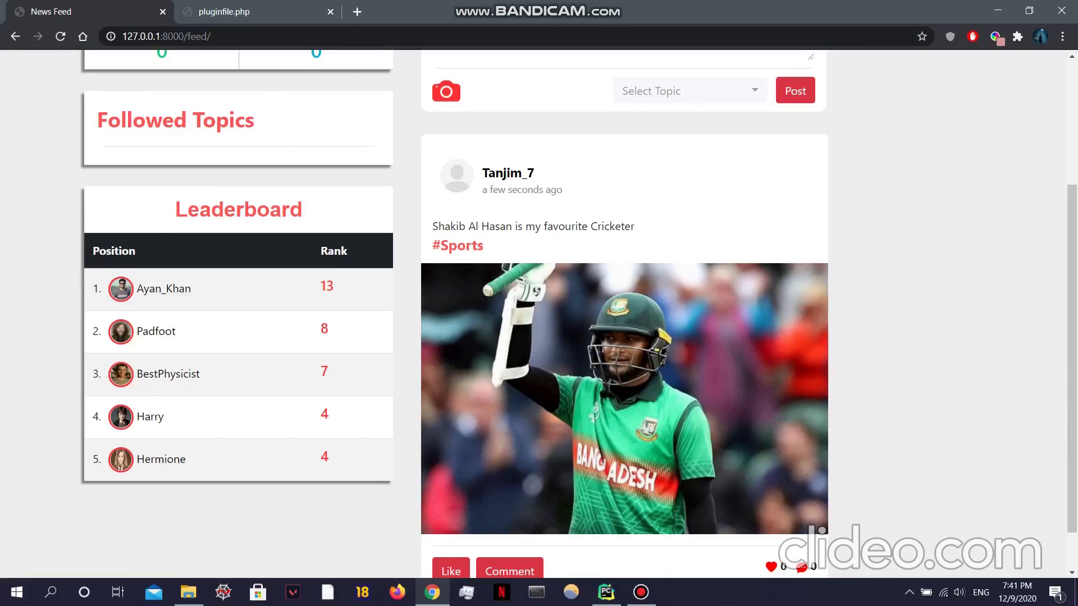
left_click(163, 289)
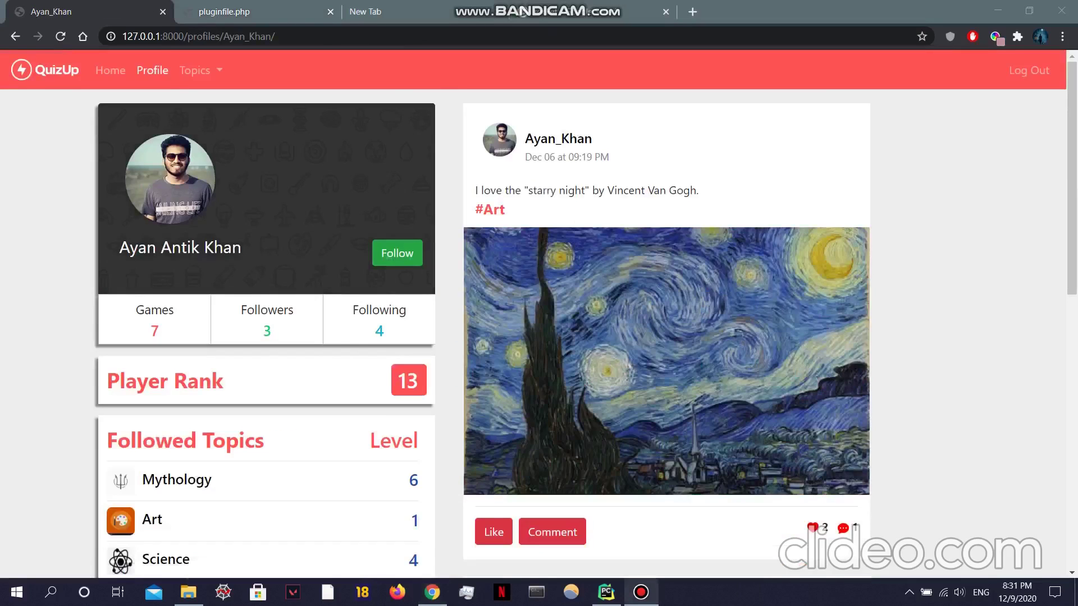
Step: Follow the top-ranked player, raising their follower count from 3 to 4
scroll(561, 314, "down", 3)
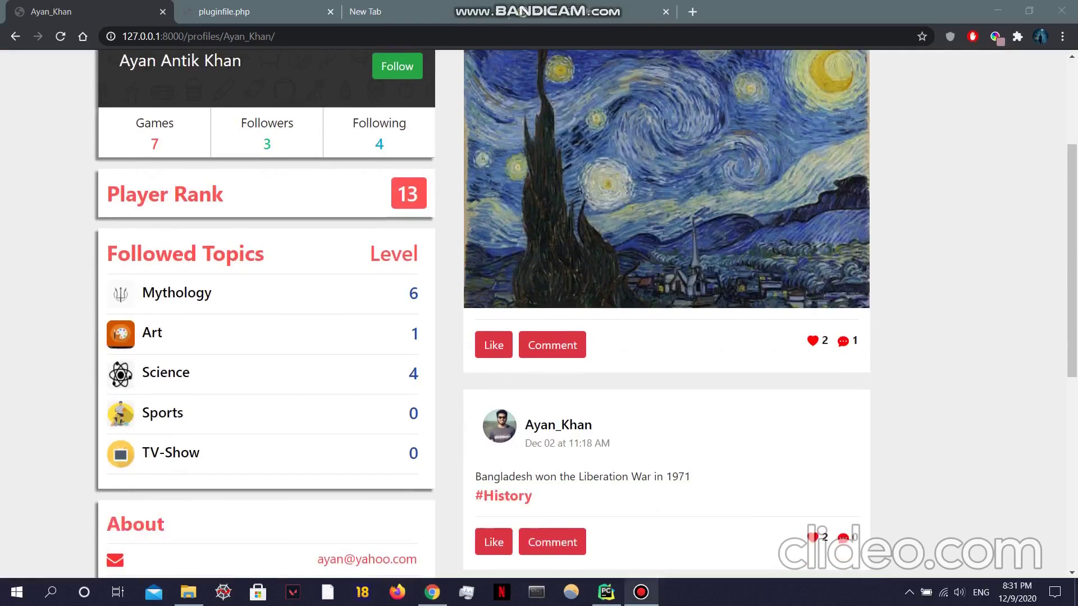
scroll(561, 314, "down", 2)
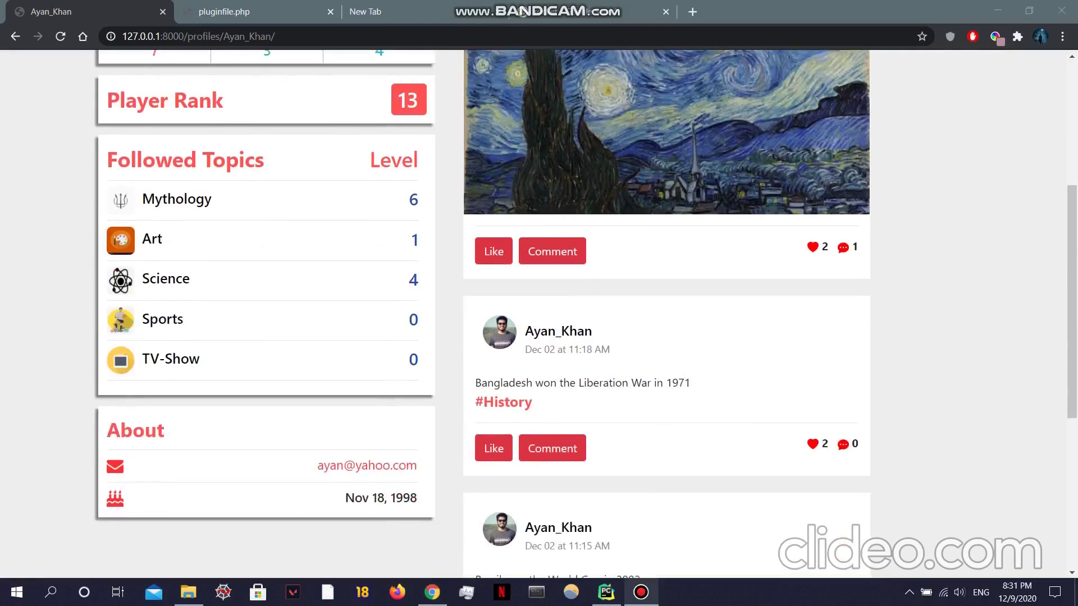
scroll(561, 315, "up", 5)
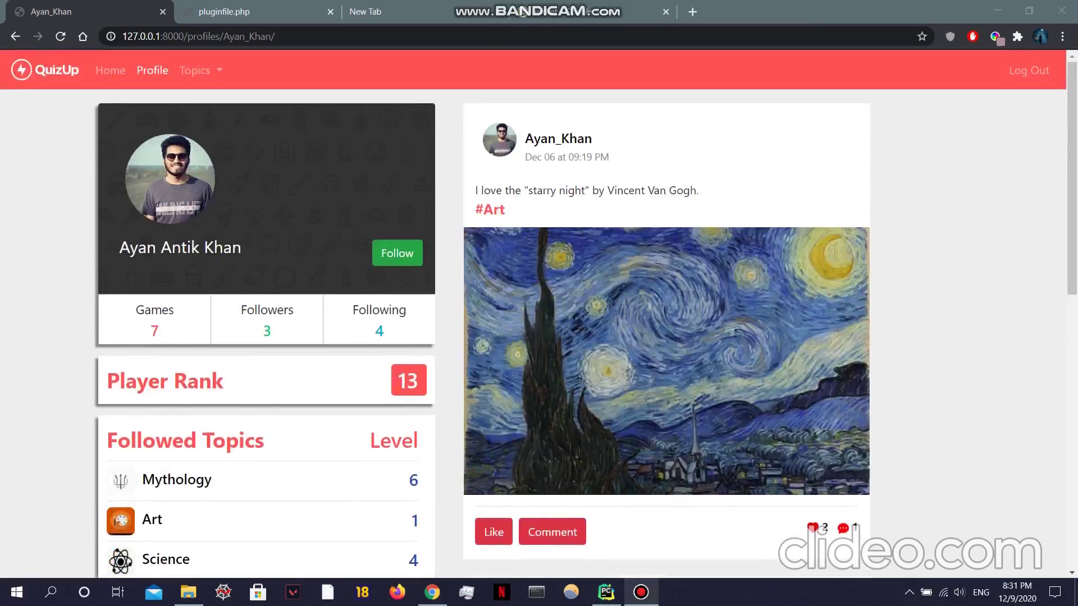
scroll(561, 314, "down", 10)
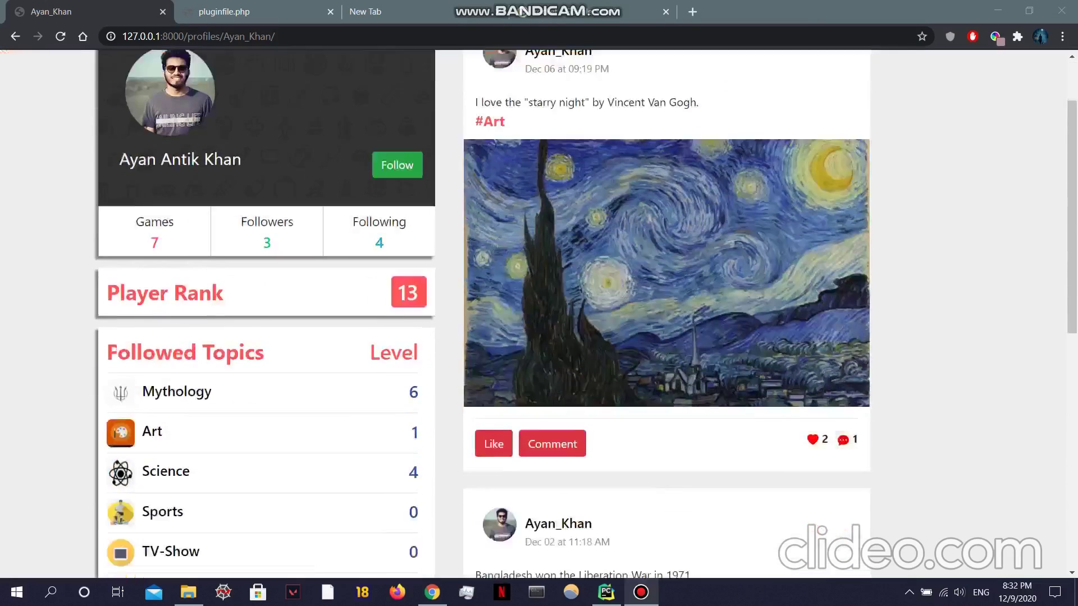
scroll(561, 314, "up", 9)
scroll(561, 314, "up", 1)
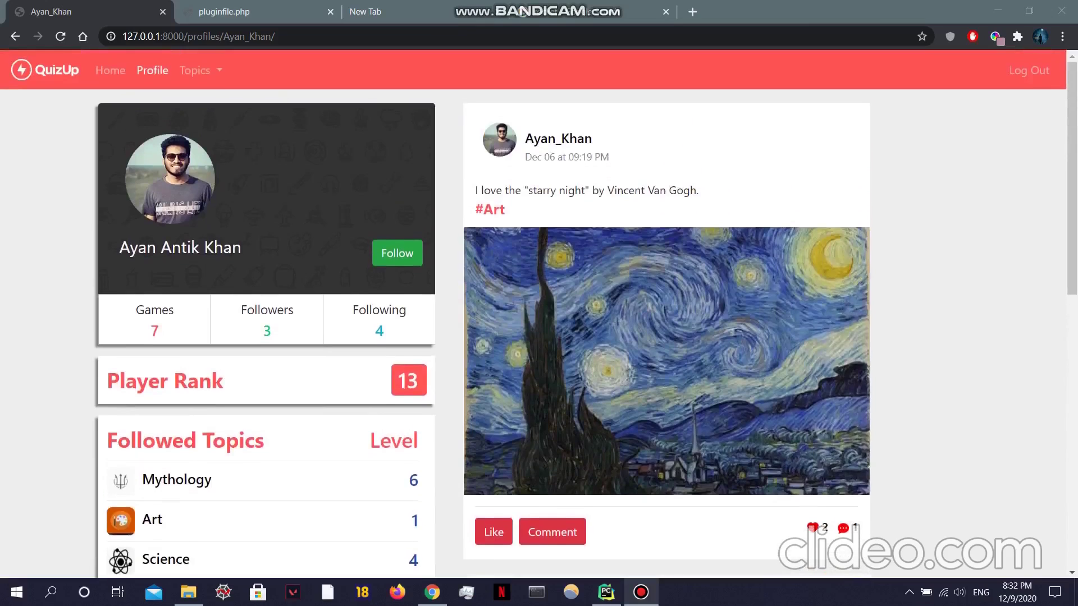
left_click(397, 253)
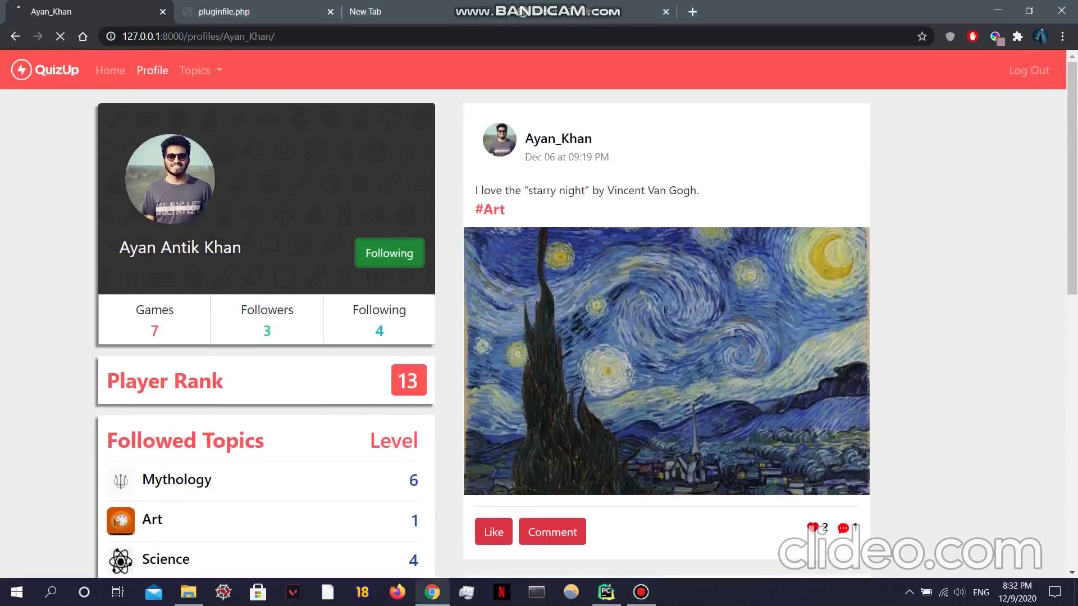
Step: Check the player's Followers and Following lists
left_click(266, 330)
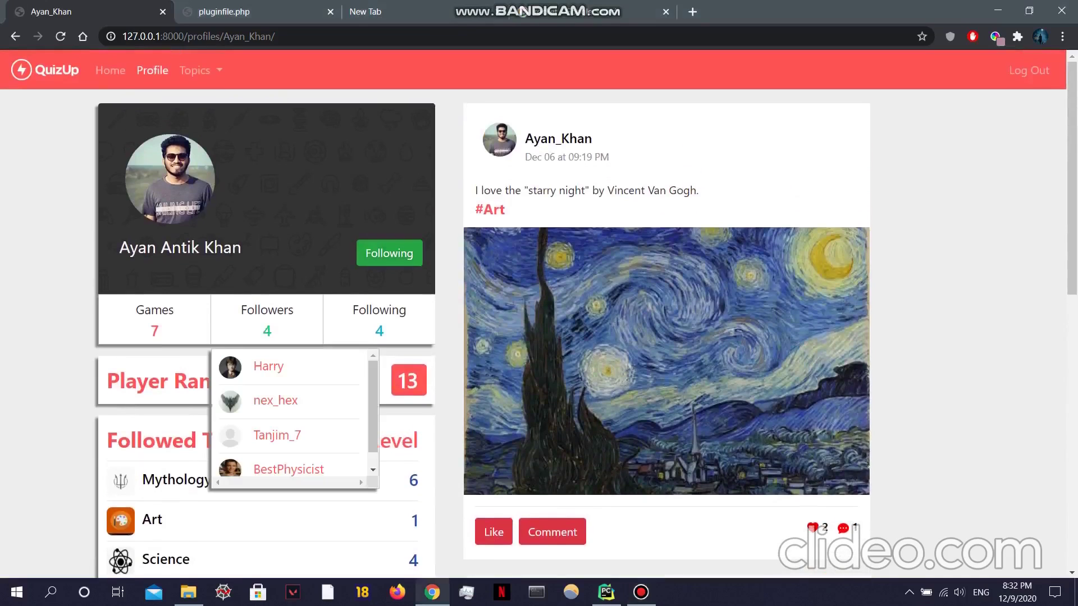
left_click(379, 330)
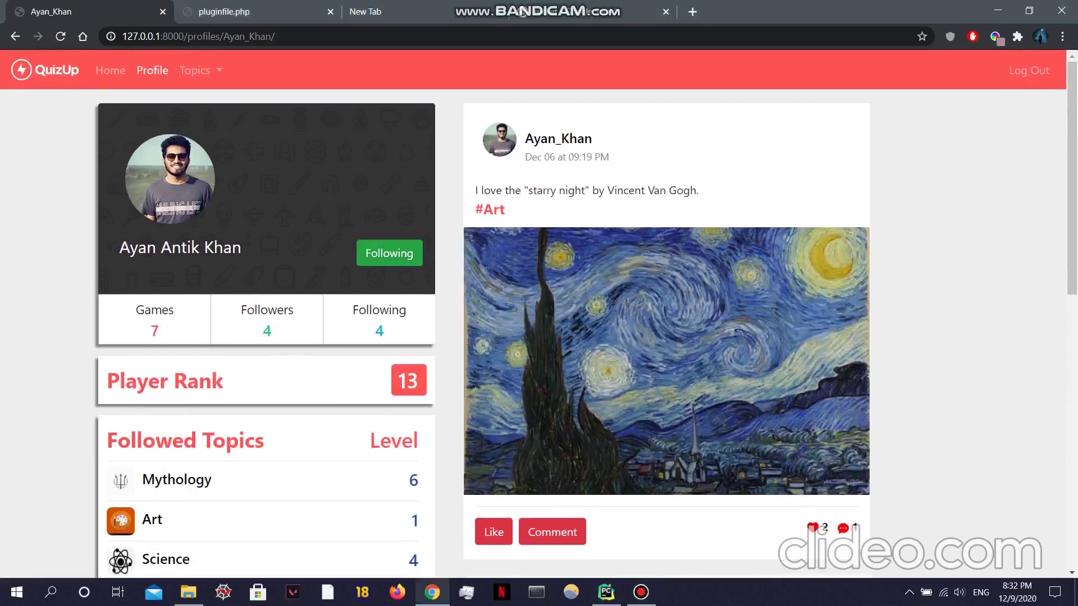
scroll(393, 402, "down", 1)
scroll(393, 402, "up", 1)
Step: Like the Liberation War and Brazil World Cup posts on the news feed
left_click(110, 70)
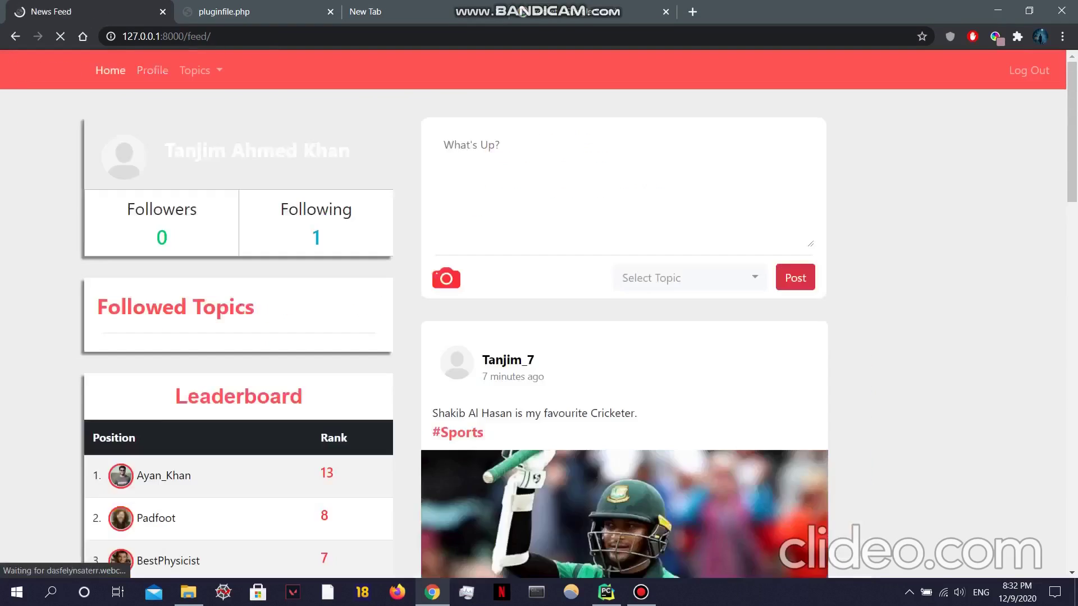
scroll(539, 314, "down", 4)
scroll(624, 314, "down", 15)
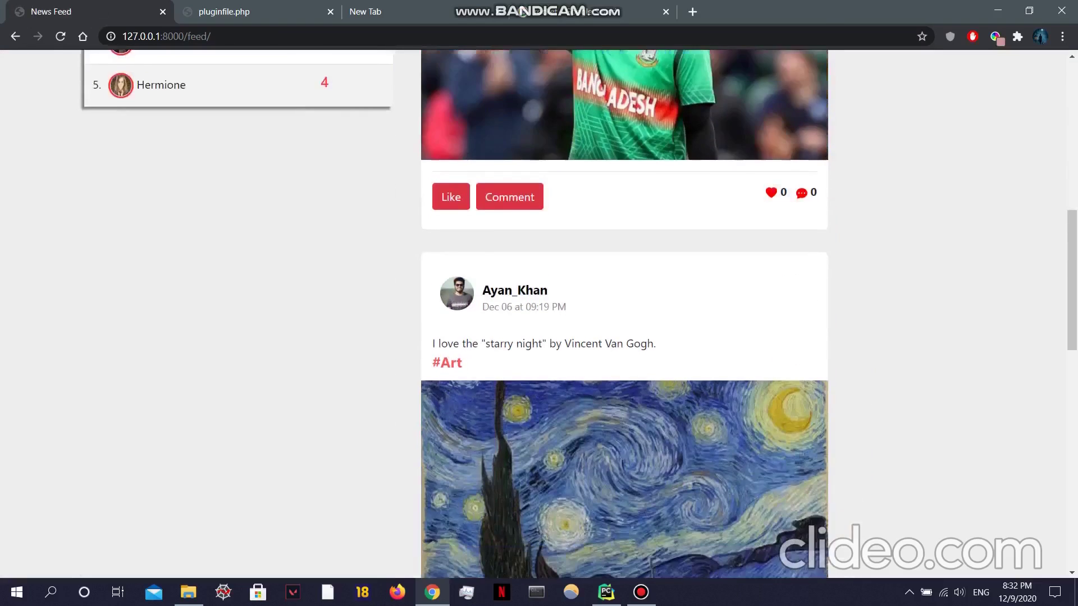
scroll(625, 315, "down", 1)
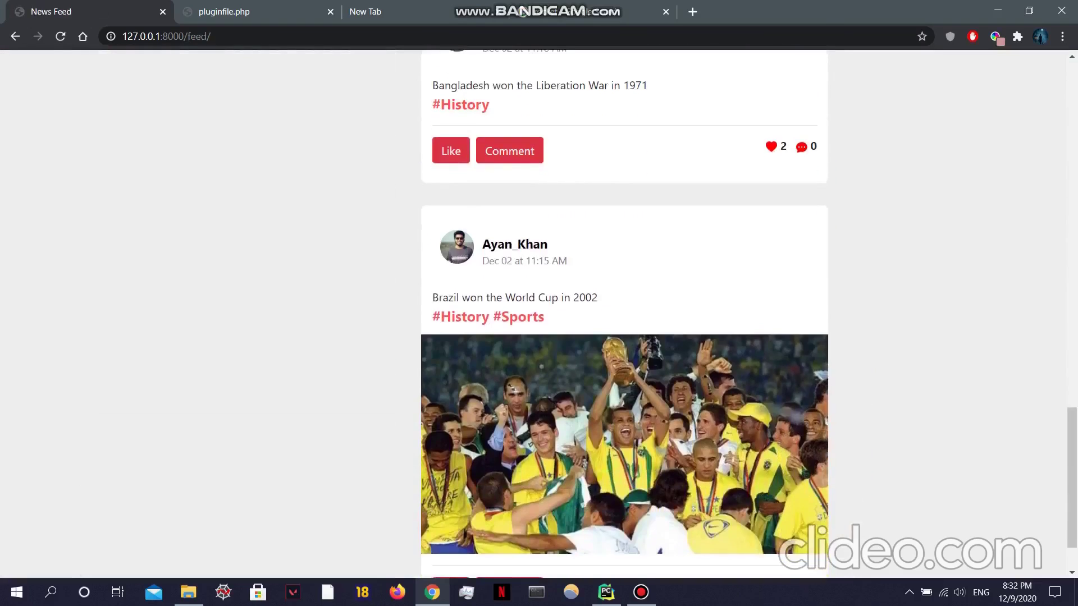
scroll(624, 315, "up", 5)
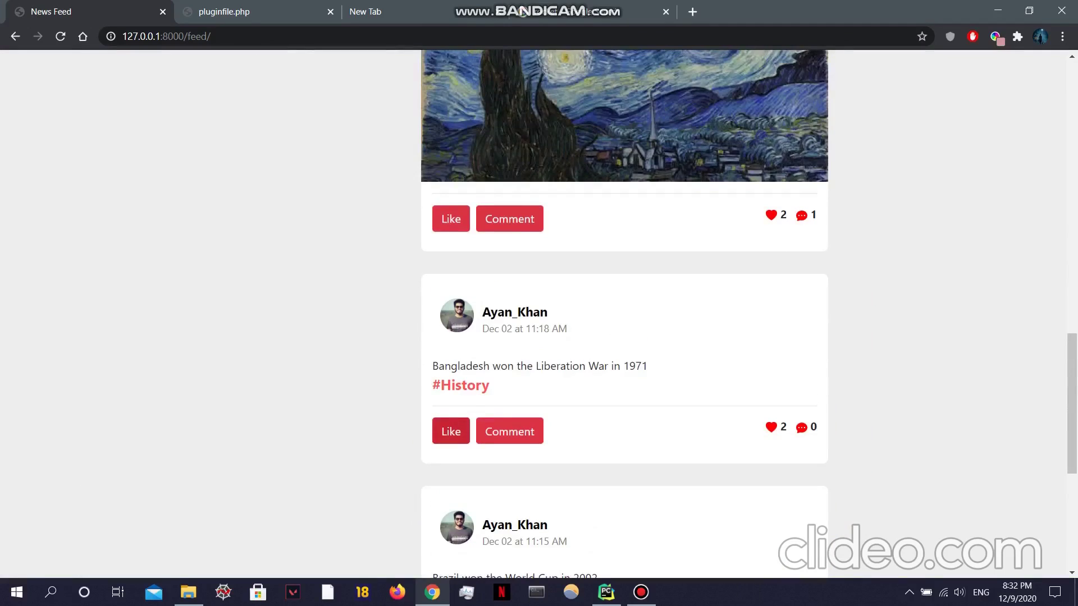
left_click(451, 431)
scroll(451, 432, "down", 6)
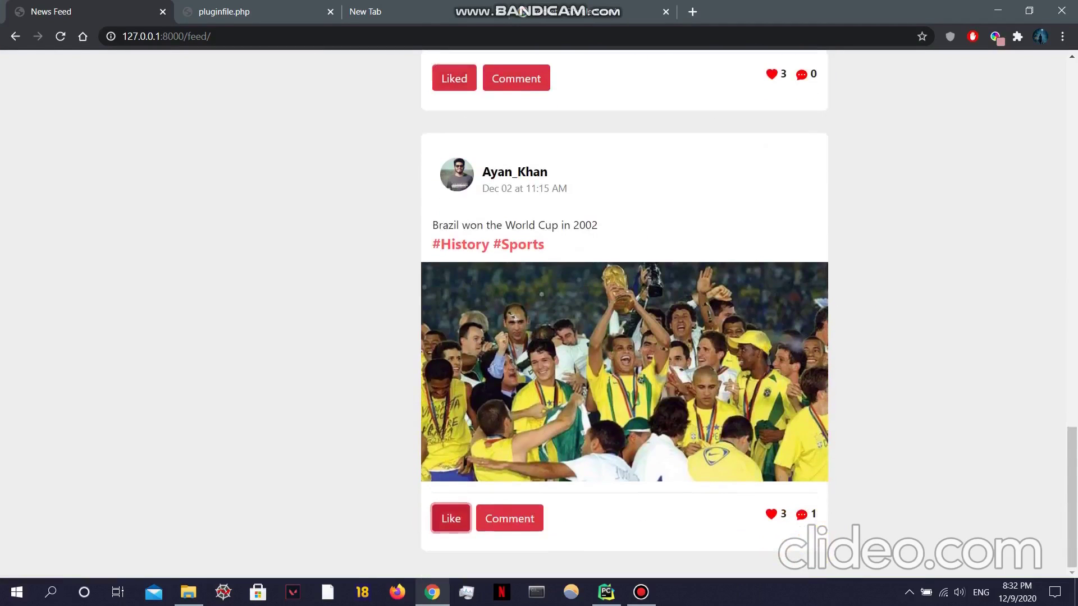
left_click(451, 518)
Step: Comment 'I am a big fan of Ronaldo.' on the Brazil post
left_click(509, 518)
scroll(393, 315, "down", 1)
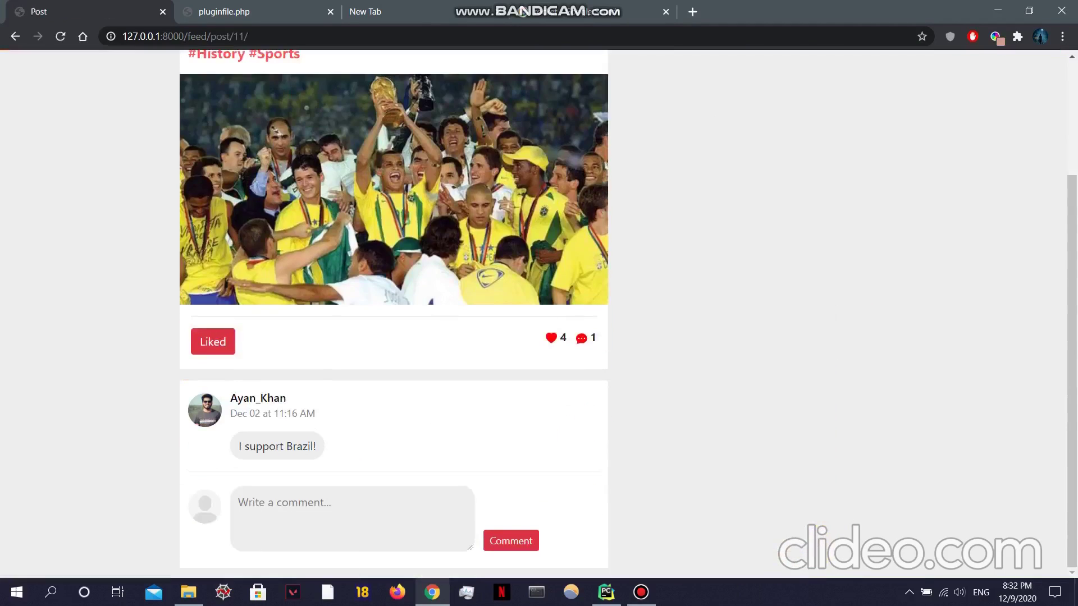
type("I am a big fan of Ronaldo")
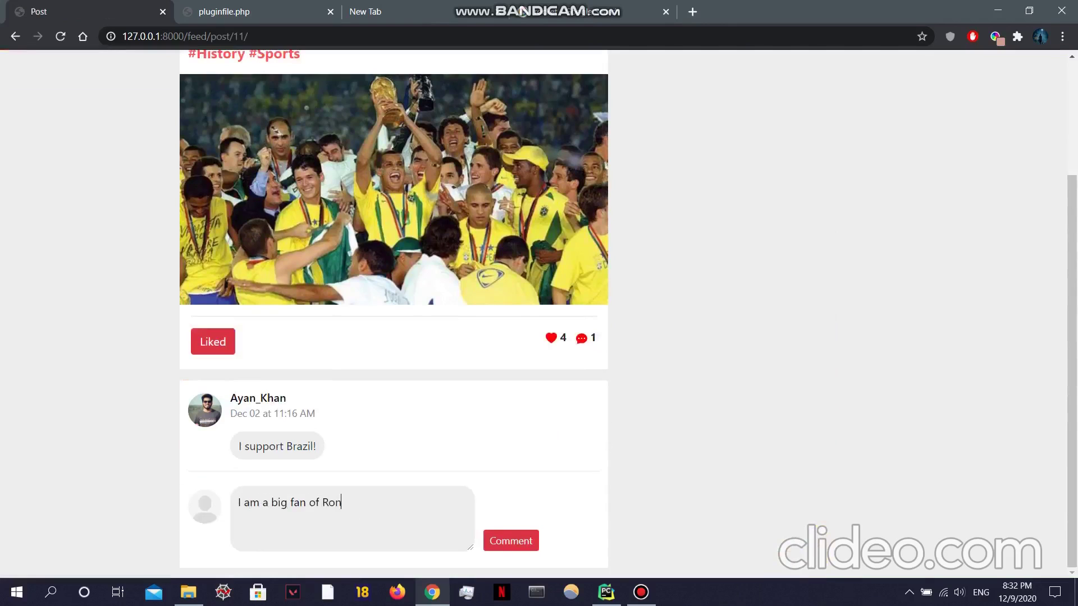
type(".")
left_click(511, 540)
scroll(393, 314, "down", 2)
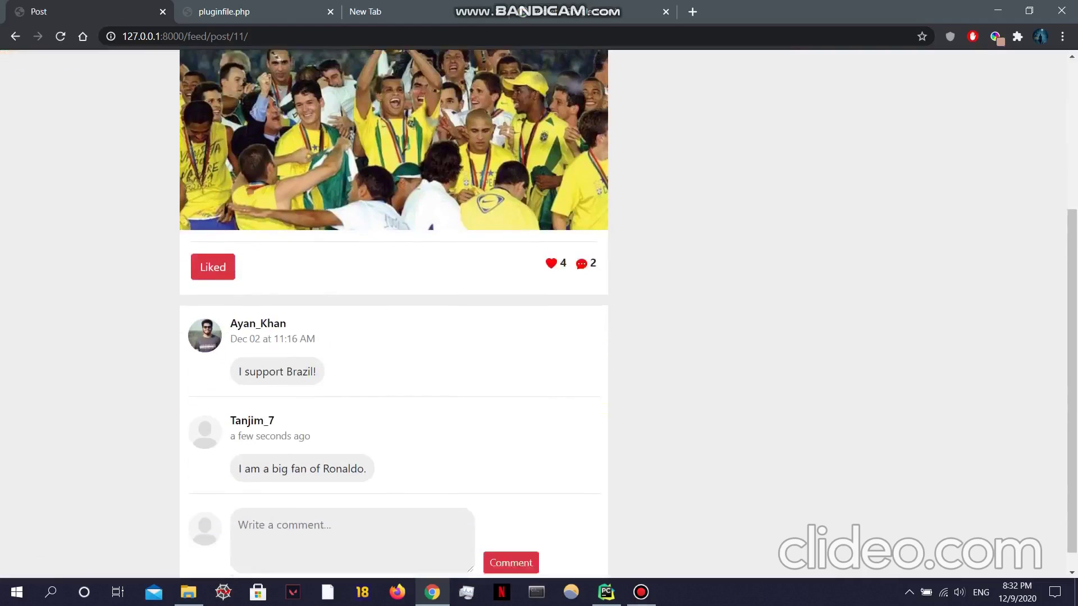
mouse_move(556, 241)
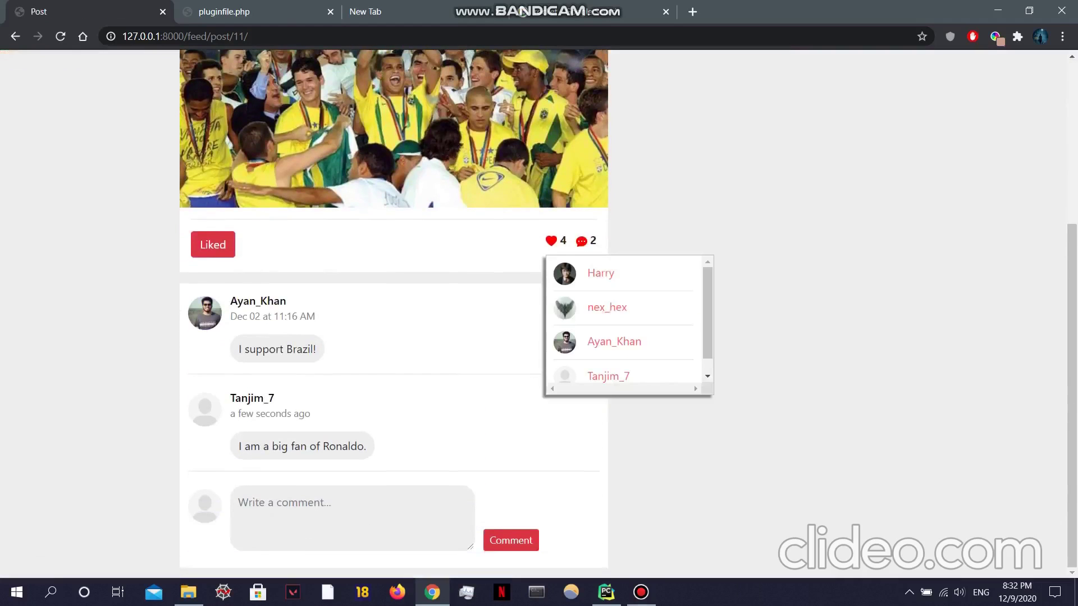
scroll(623, 326, "down", 1)
scroll(624, 325, "up", 1)
scroll(539, 314, "up", 4)
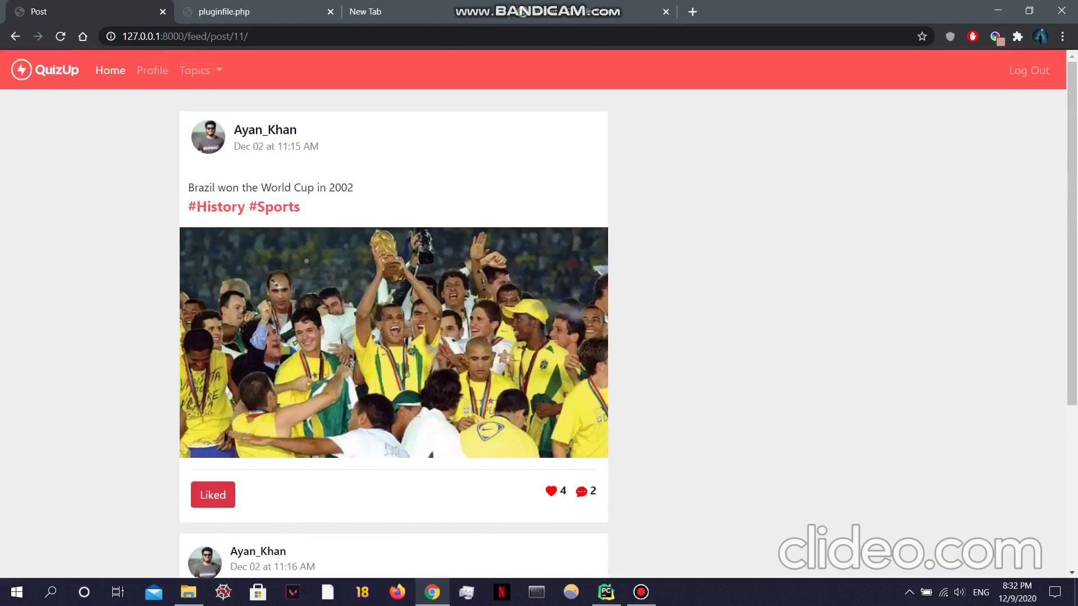
Step: Return to the news feed, then go to the account's own profile page
left_click(110, 70)
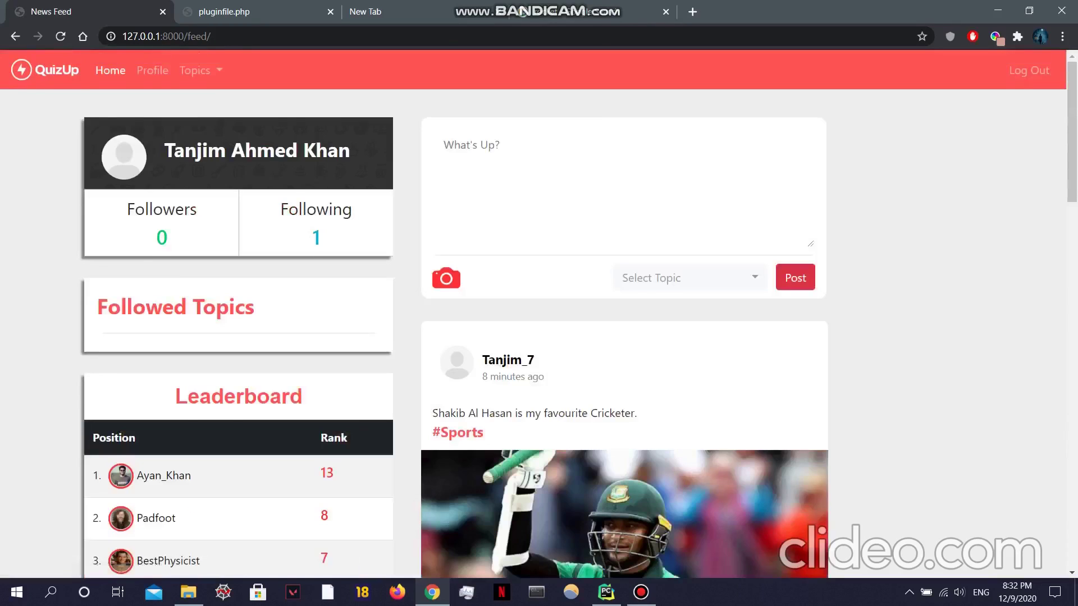
scroll(539, 314, "down", 2)
scroll(539, 314, "up", 2)
left_click(153, 70)
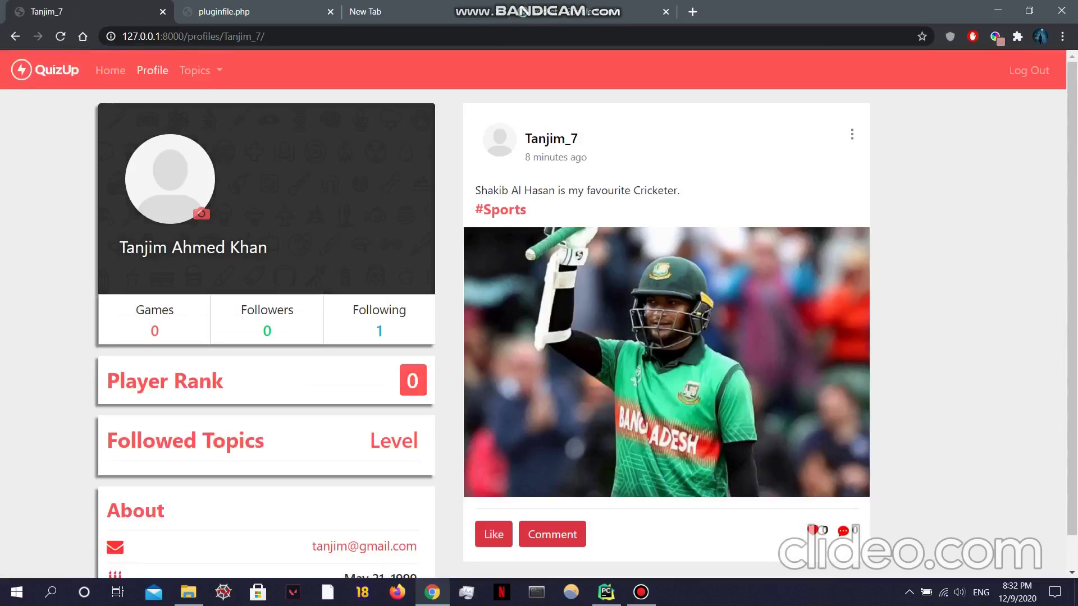
Step: Append 'He is the best All rounder.' to the cricketer post and save the edit
left_click(853, 134)
left_click(762, 161)
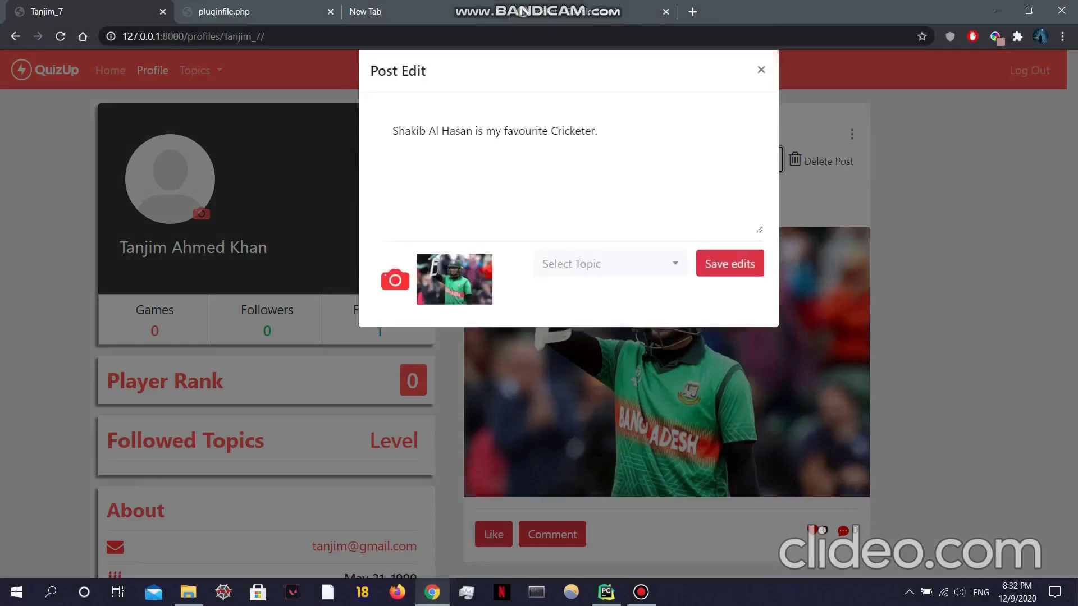
type("He")
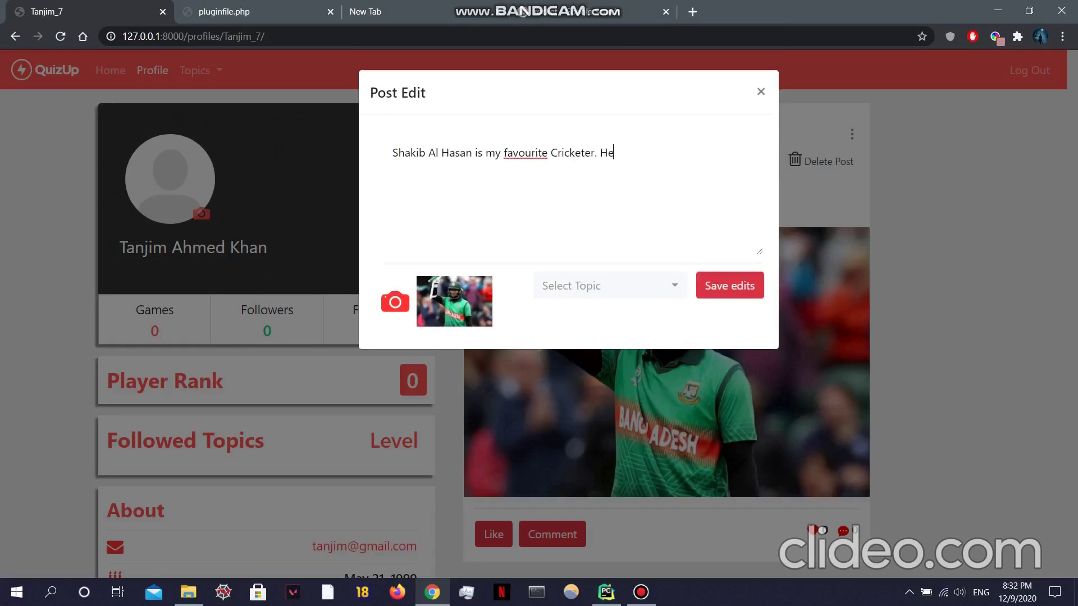
type(" is the best All rounder.")
left_click(730, 285)
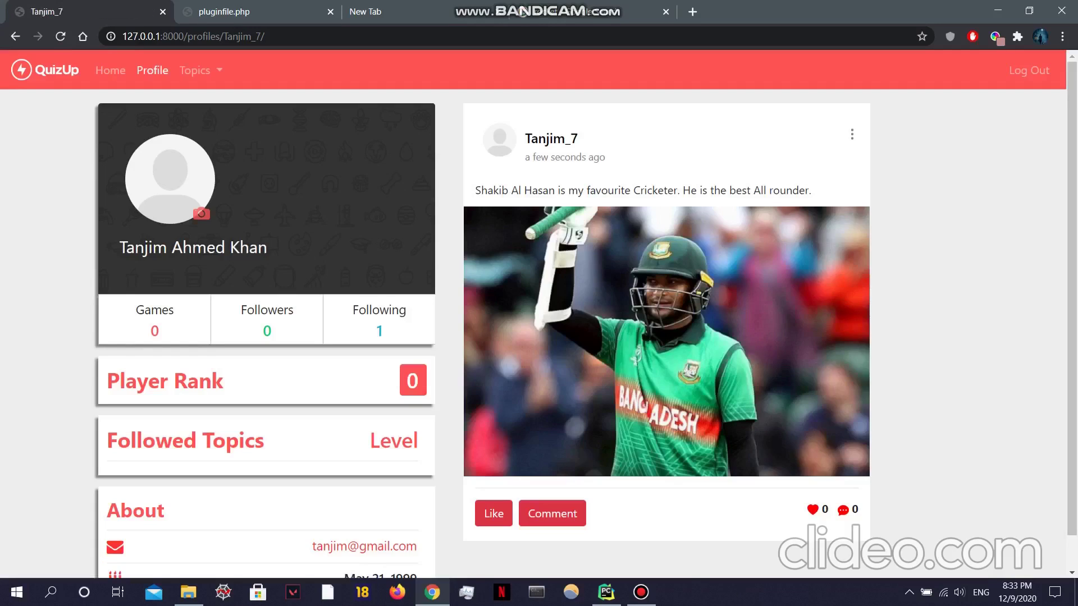
Step: Replace the profile photo with a picture from the Wallpapers folder
left_click(201, 214)
left_click(321, 234)
key("t")
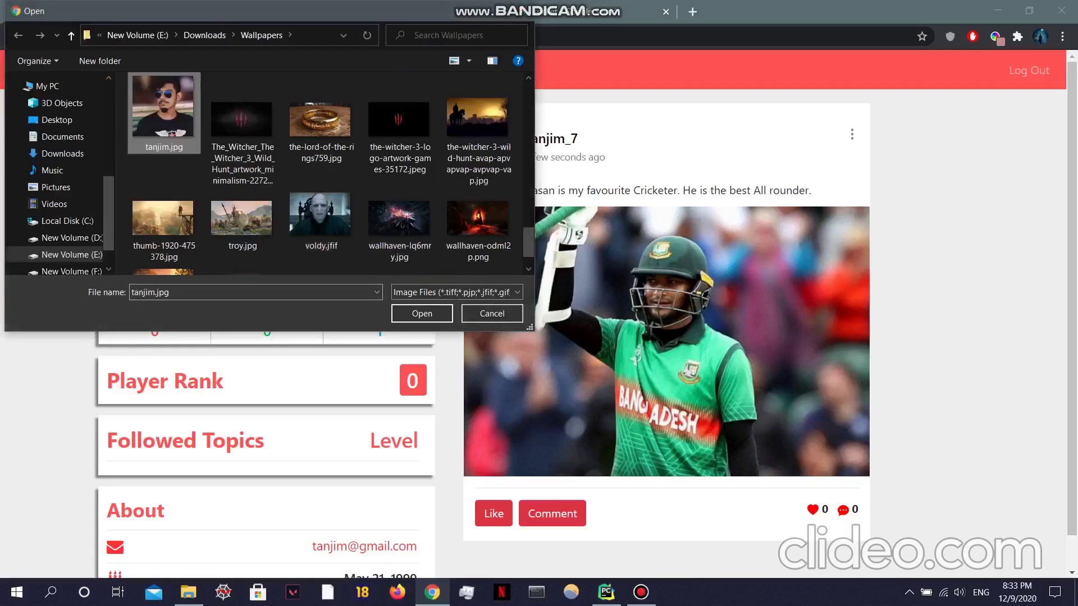
key("Return")
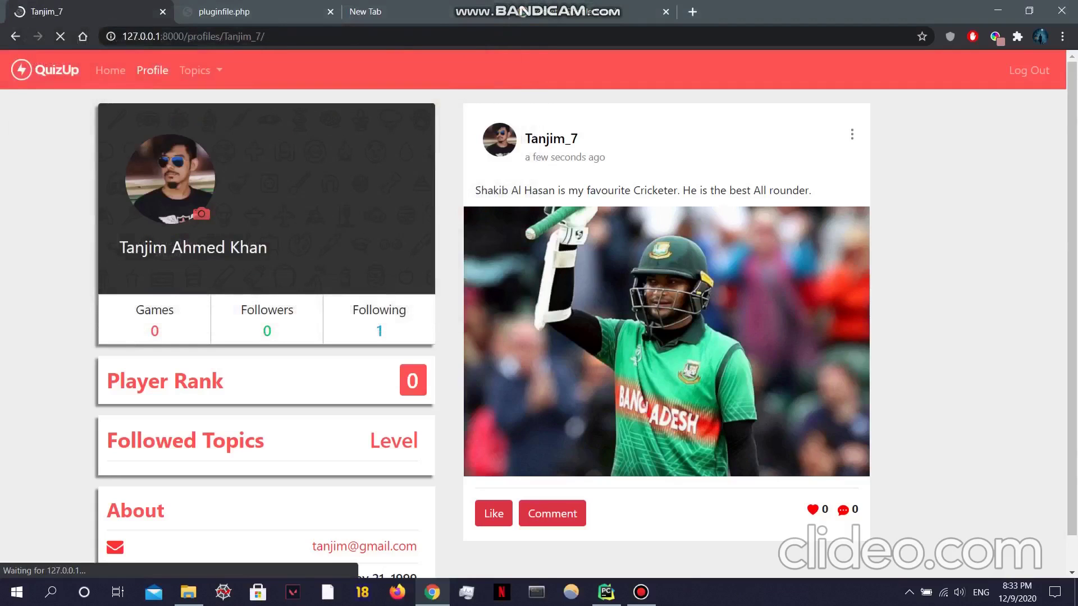
scroll(642, 400, "down", 1)
scroll(642, 399, "up", 1)
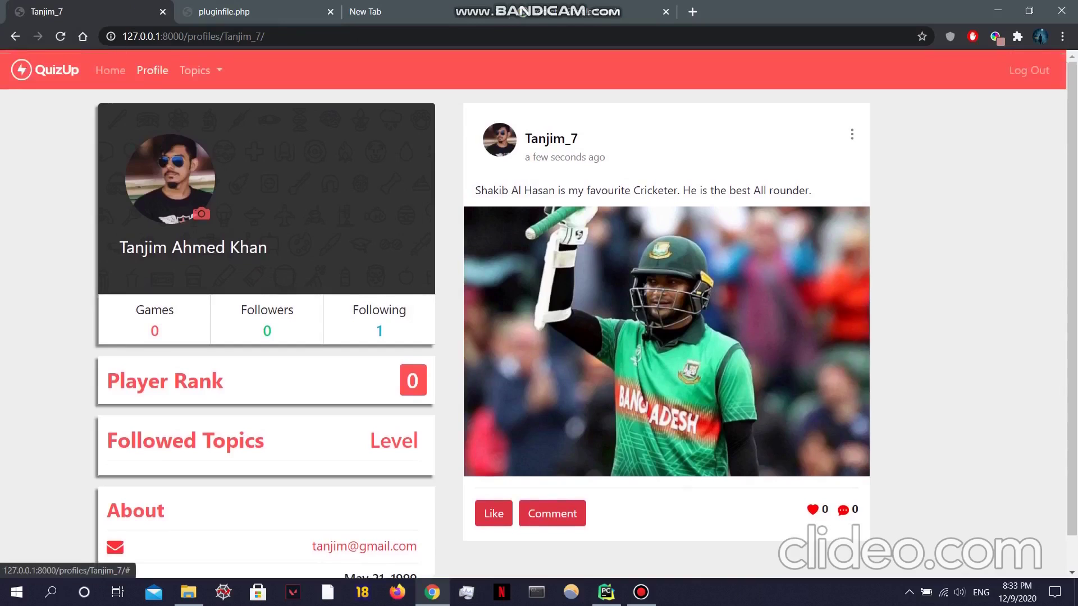
left_click(200, 70)
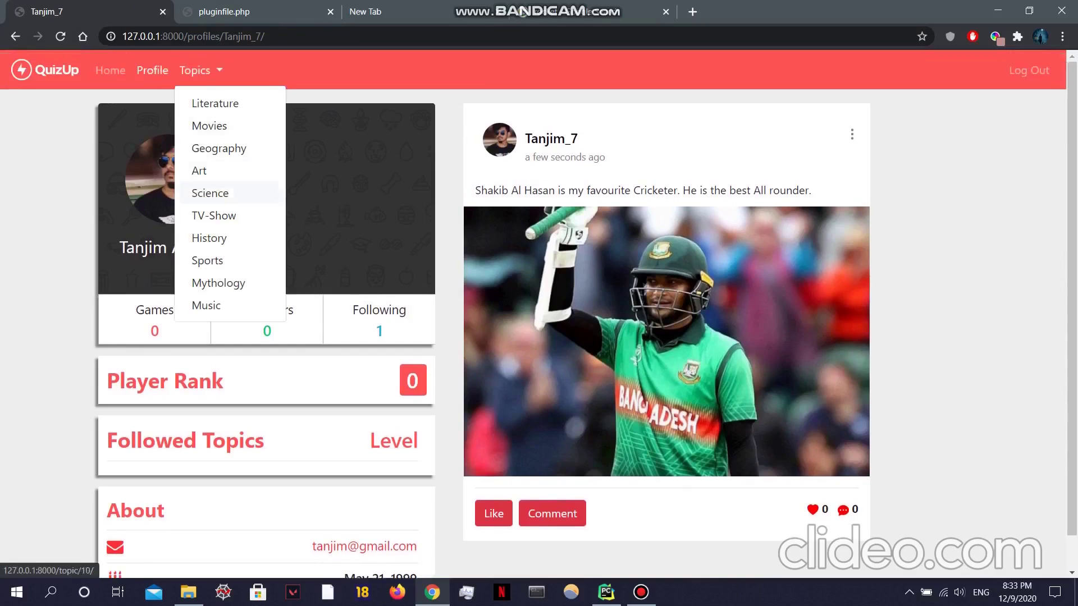
Step: Follow the Science topic and confirm its followers list now shows 2
left_click(210, 193)
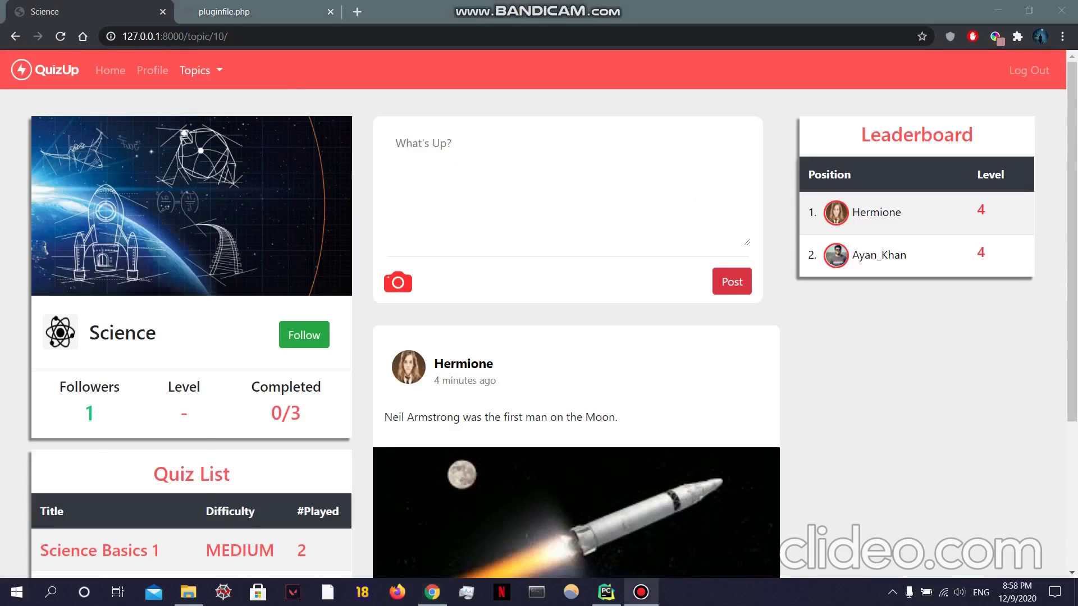
left_click(89, 413)
left_click(89, 414)
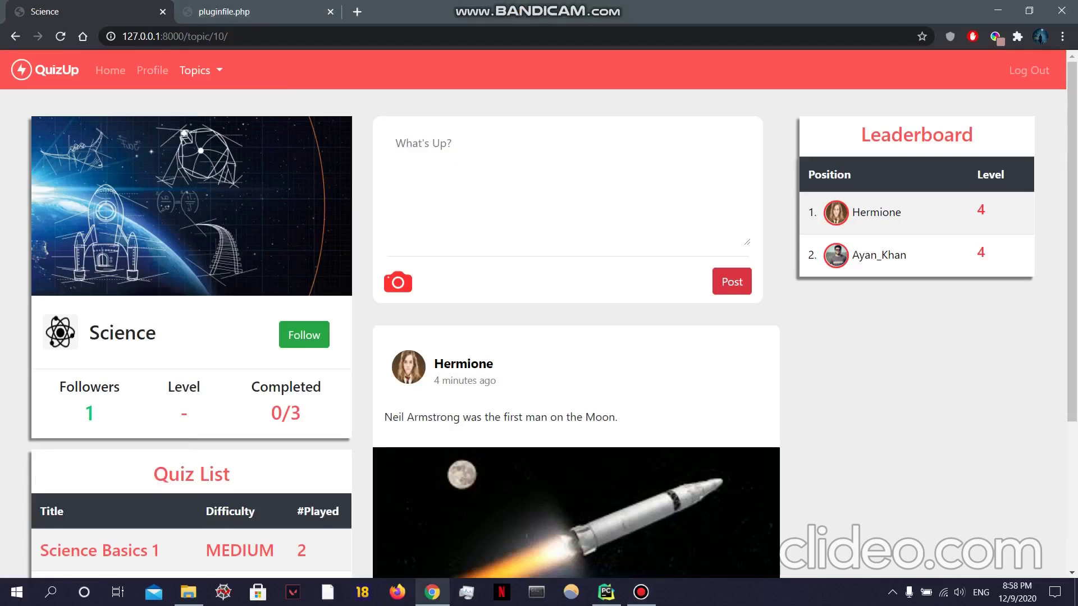
scroll(539, 336, "down", 2)
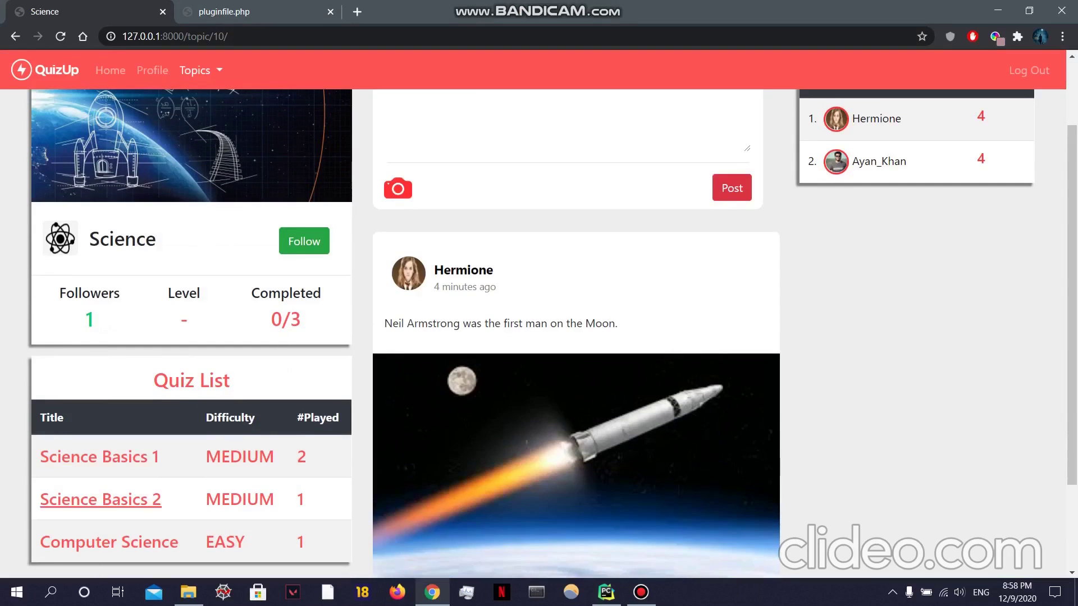
scroll(539, 337, "up", 2)
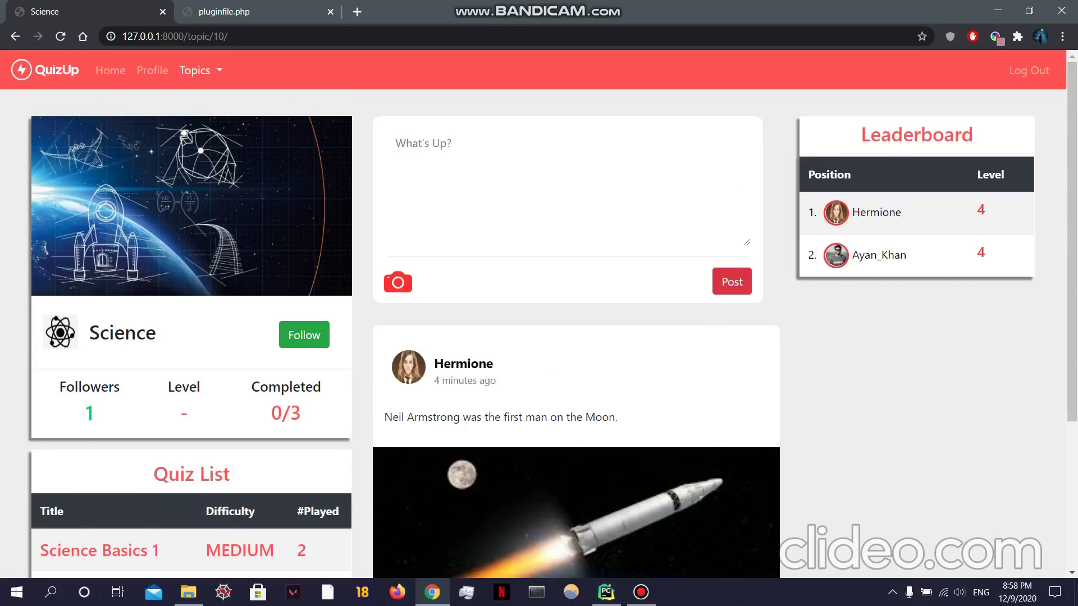
left_click(303, 334)
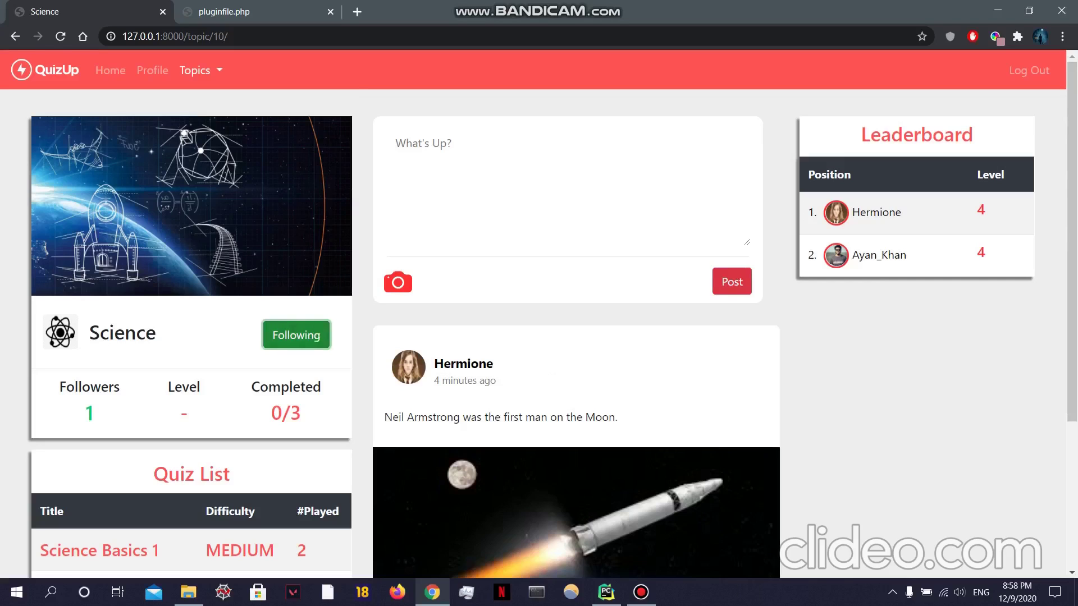
left_click(89, 413)
scroll(118, 393, "down", 2)
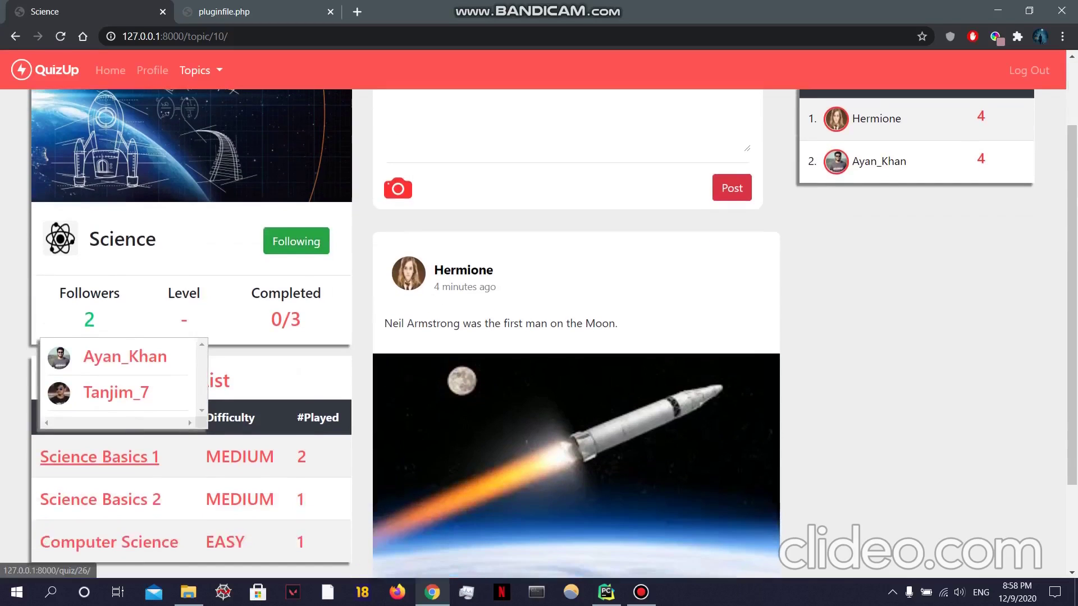
scroll(539, 337, "up", 2)
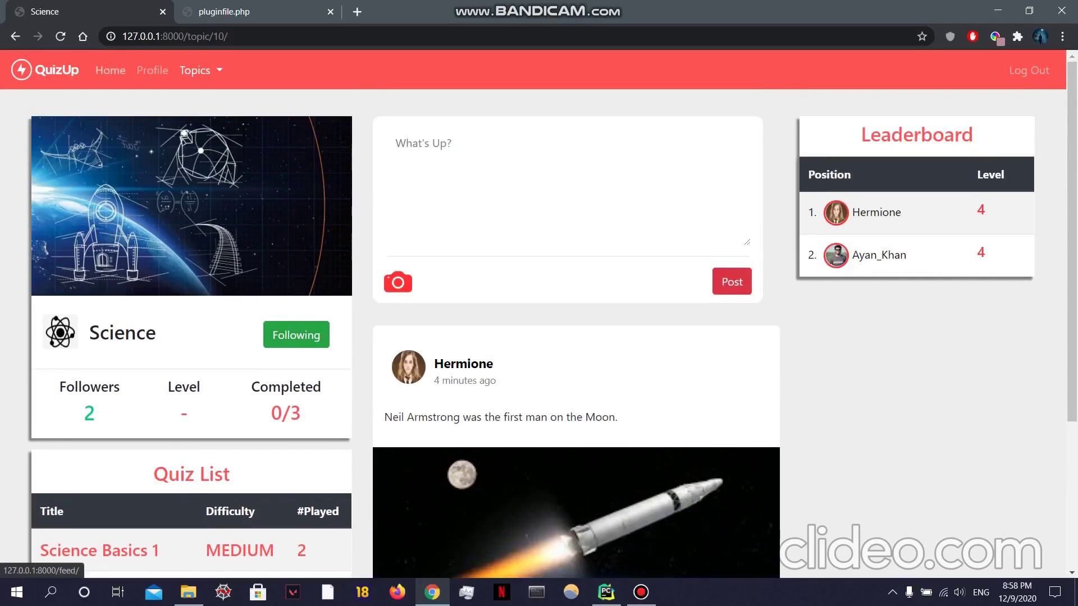
Step: Check Followed Topics on the home feed, then log out of the account
left_click(110, 71)
scroll(539, 337, "down", 3)
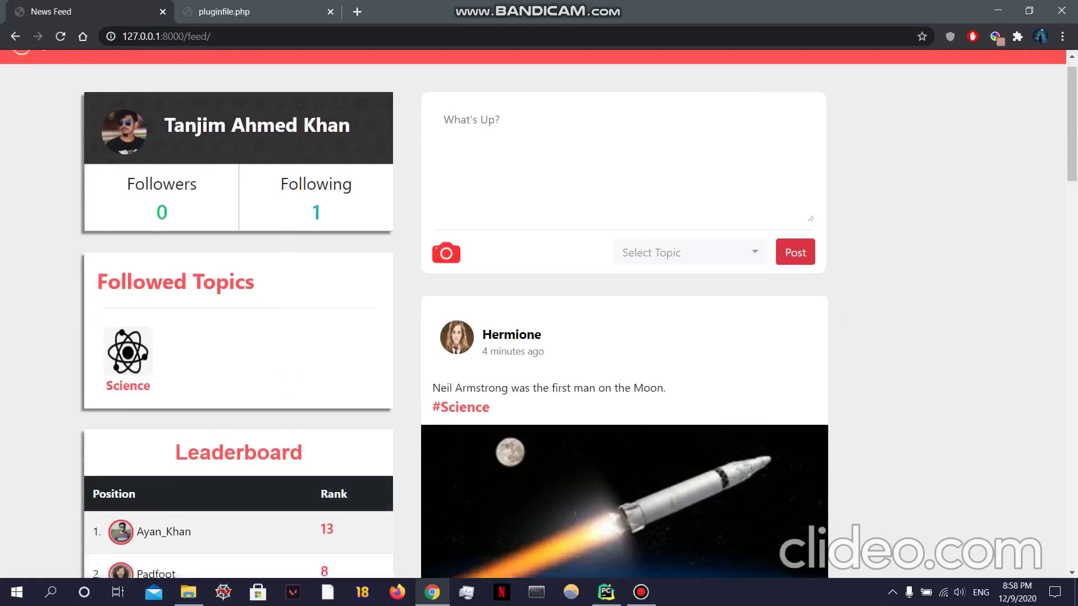
scroll(539, 337, "up", 3)
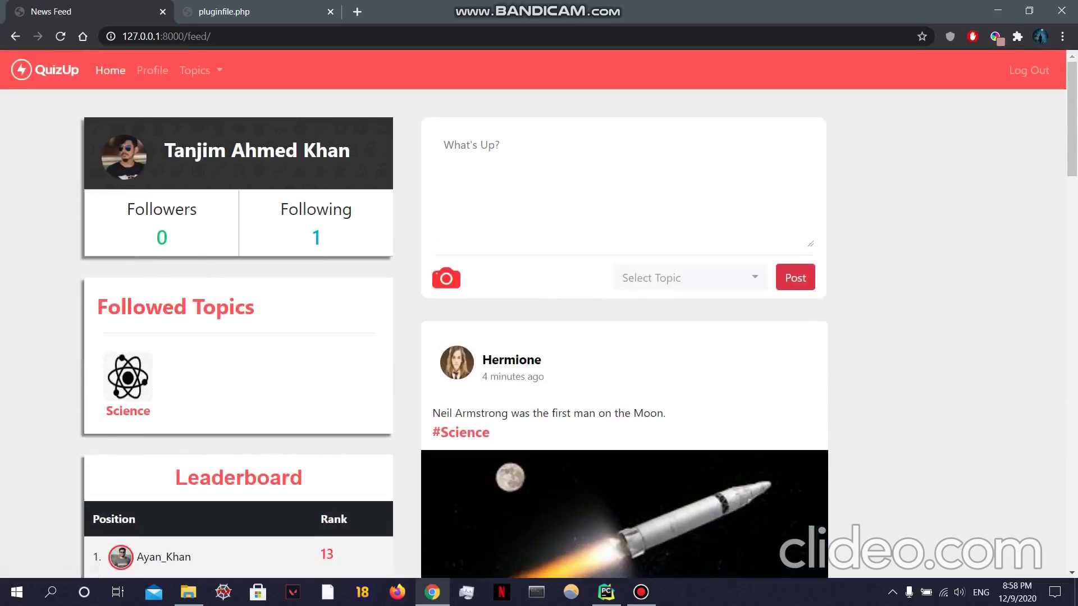
left_click(1029, 70)
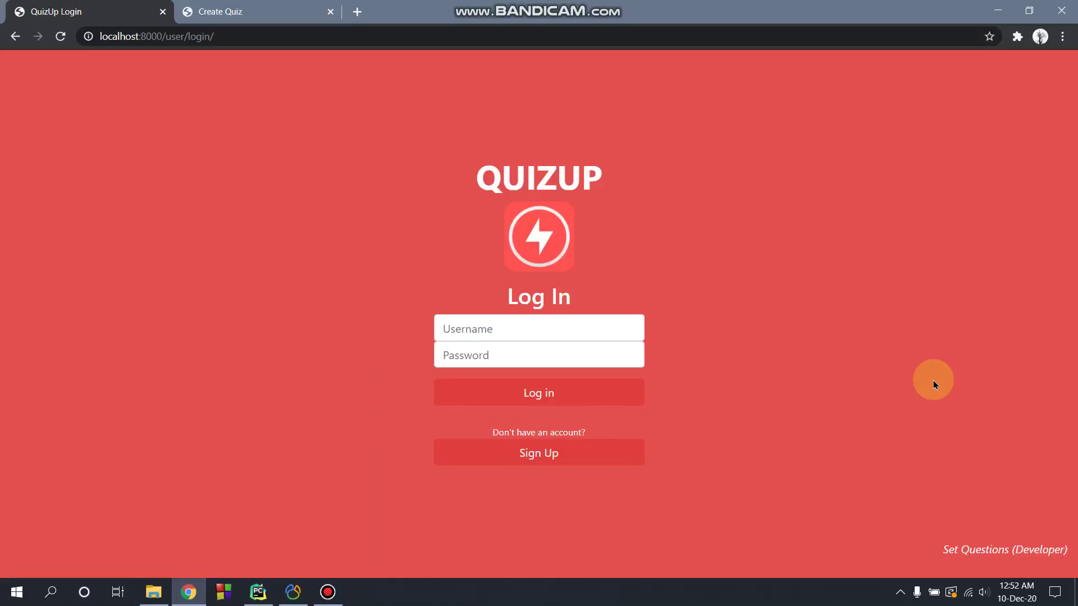
Step: Log in to the developer Quizmaster page with the saved admin username and its password
left_click(976, 552)
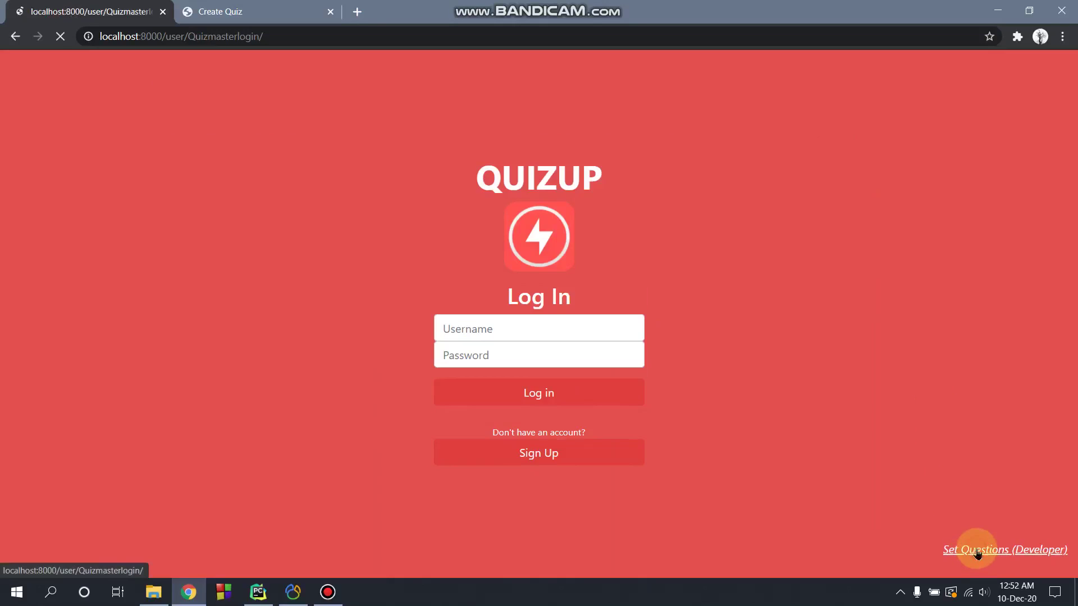
left_click(488, 296)
type("an_Khan")
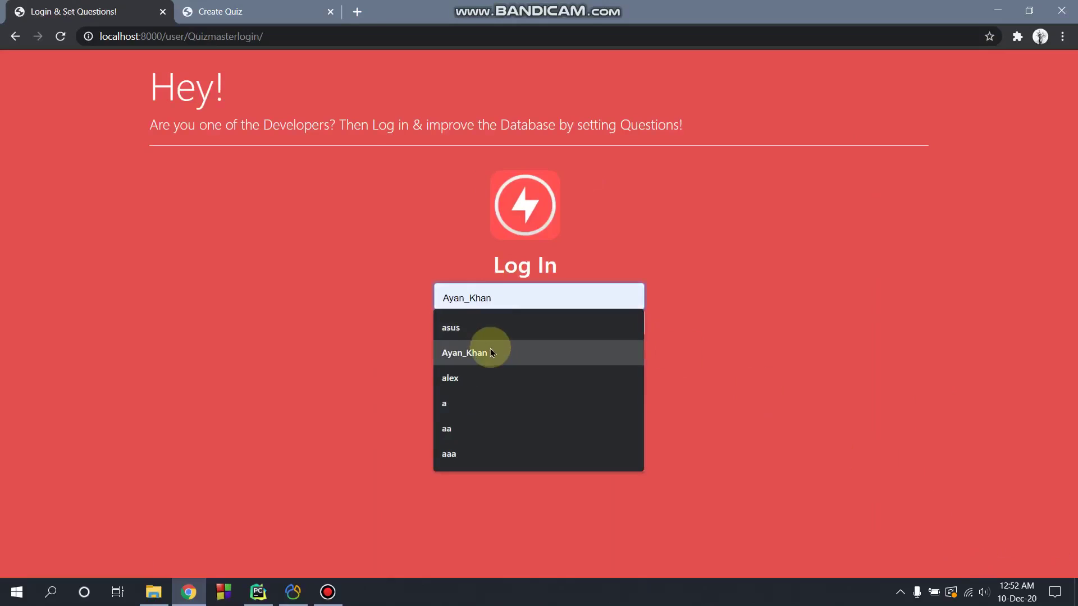
left_click(481, 352)
left_click(474, 324)
type("123")
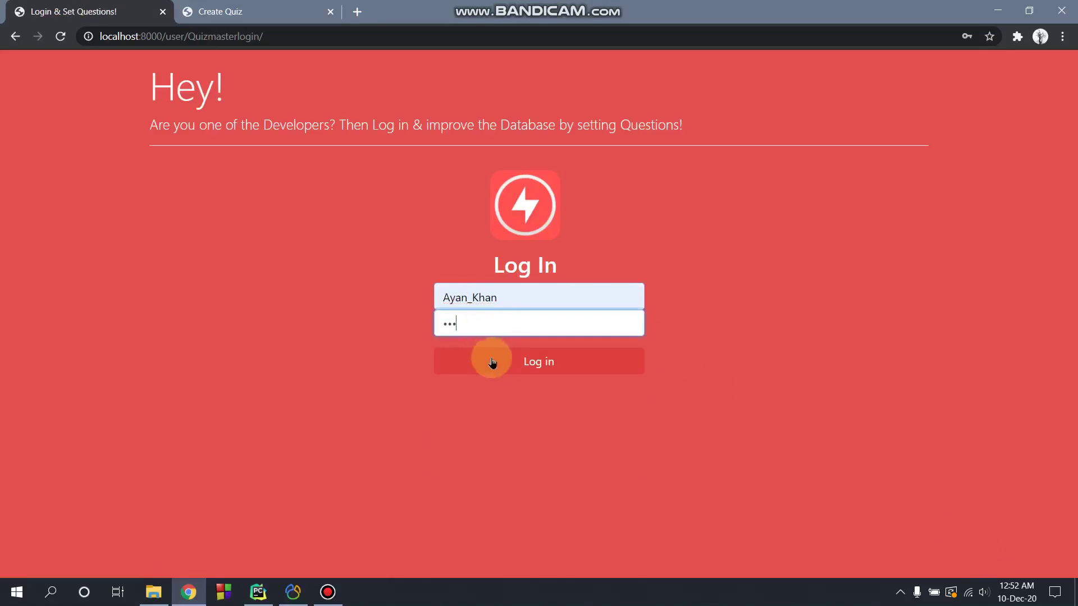
left_click(492, 362)
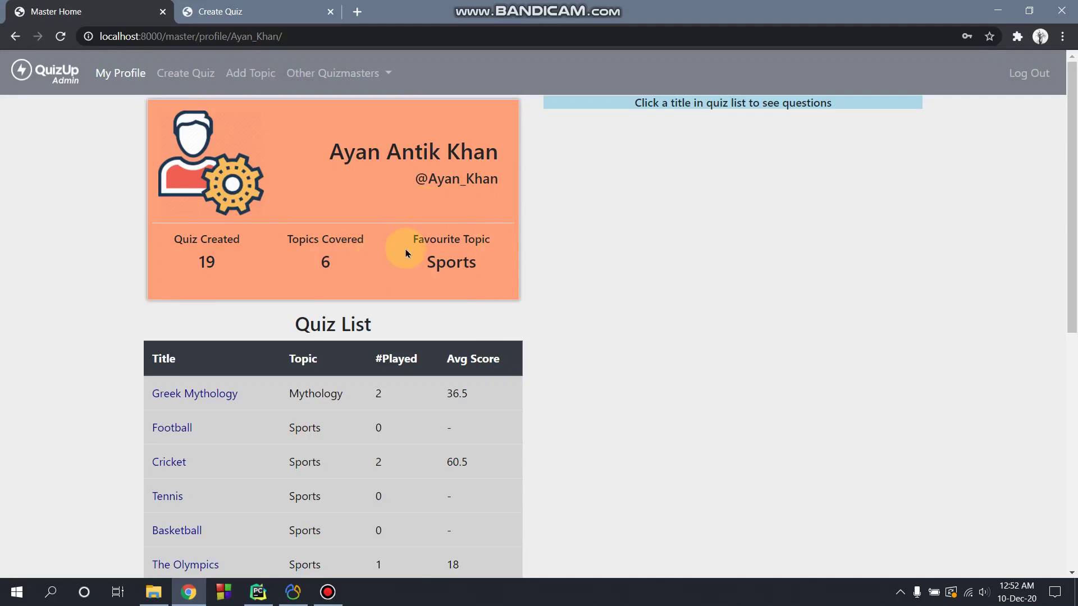
Step: View the Greek Mythology questions and another quizmaster's Roman Empire quiz, then start a new quiz
scroll(408, 253, "down", 3)
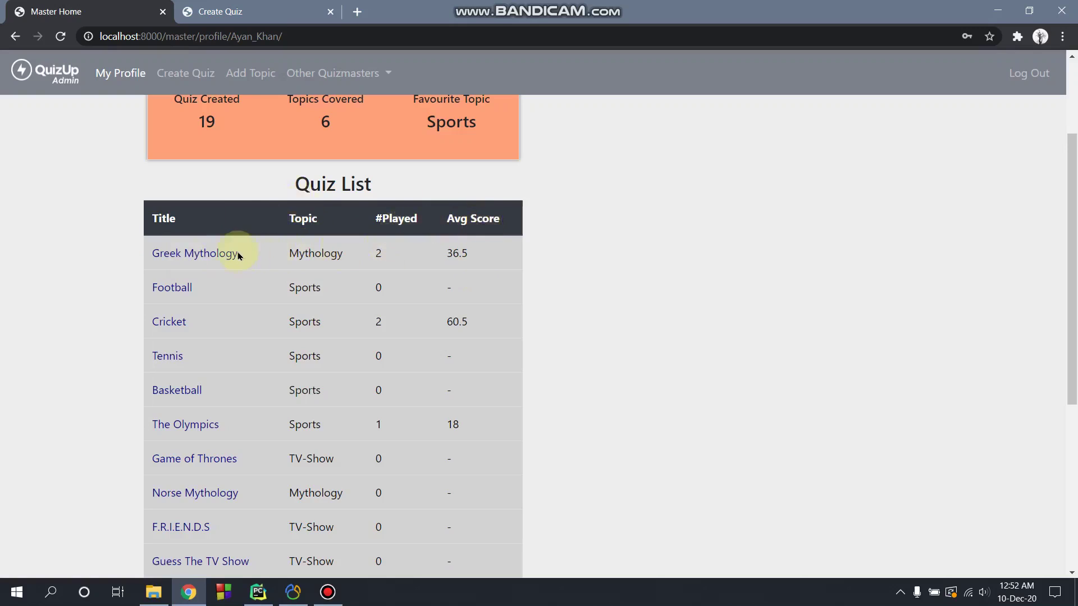
left_click(193, 253)
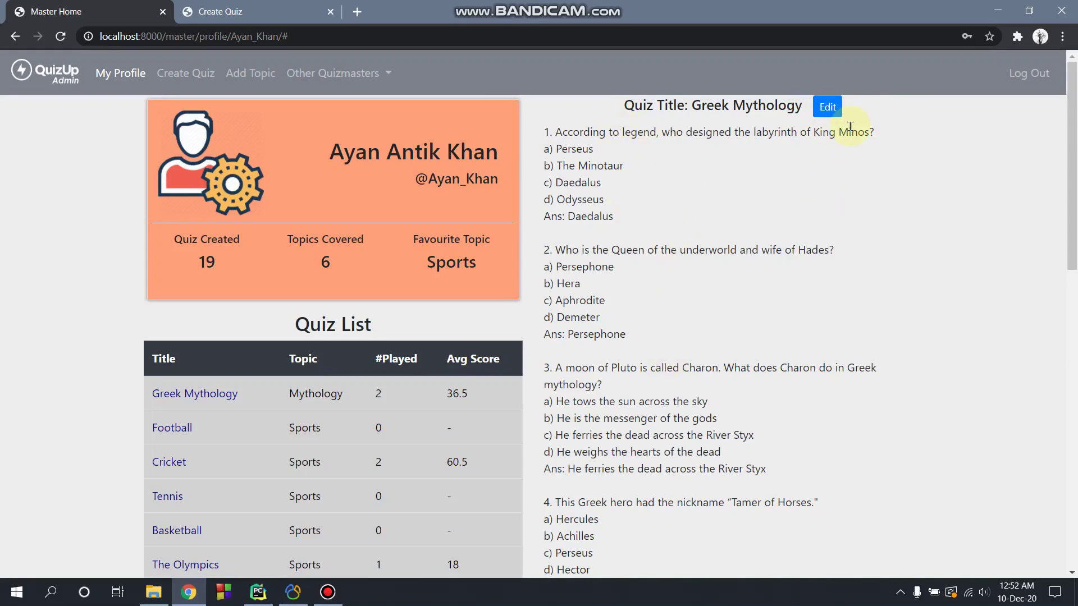
left_click(363, 75)
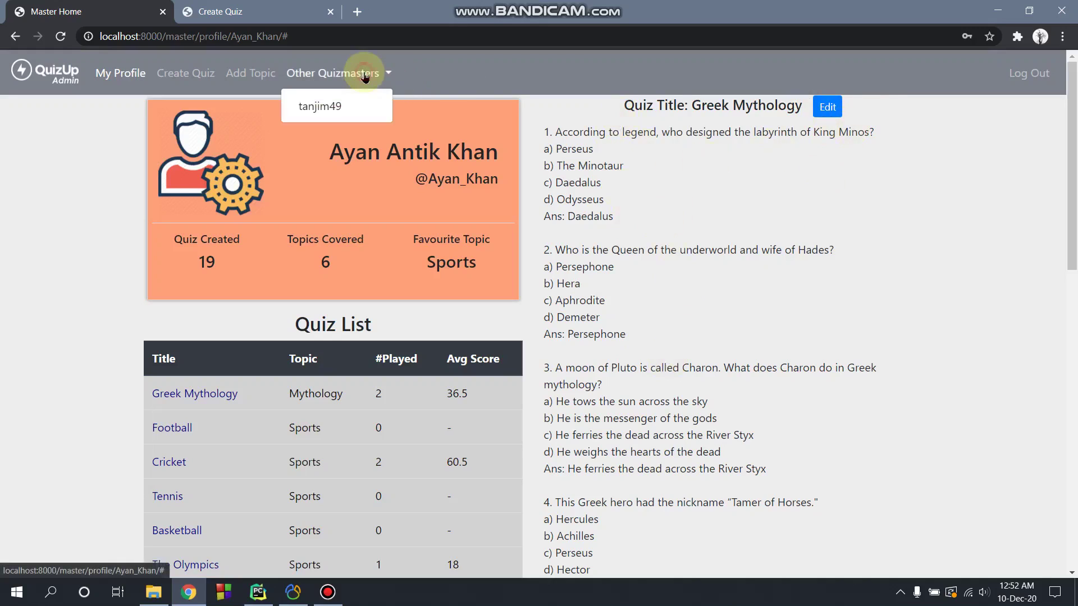
left_click(351, 105)
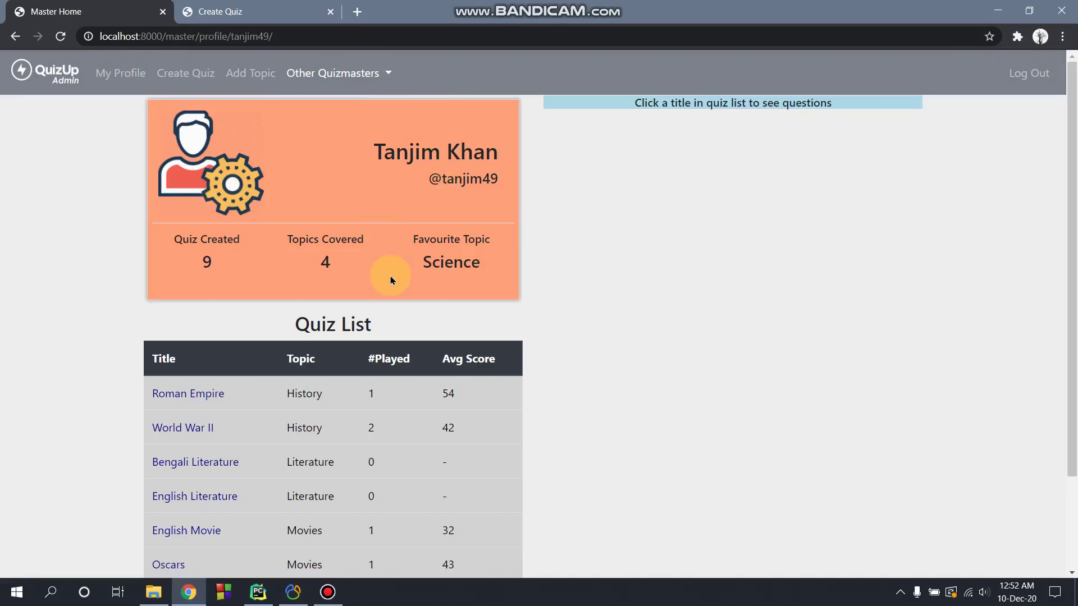
left_click(188, 393)
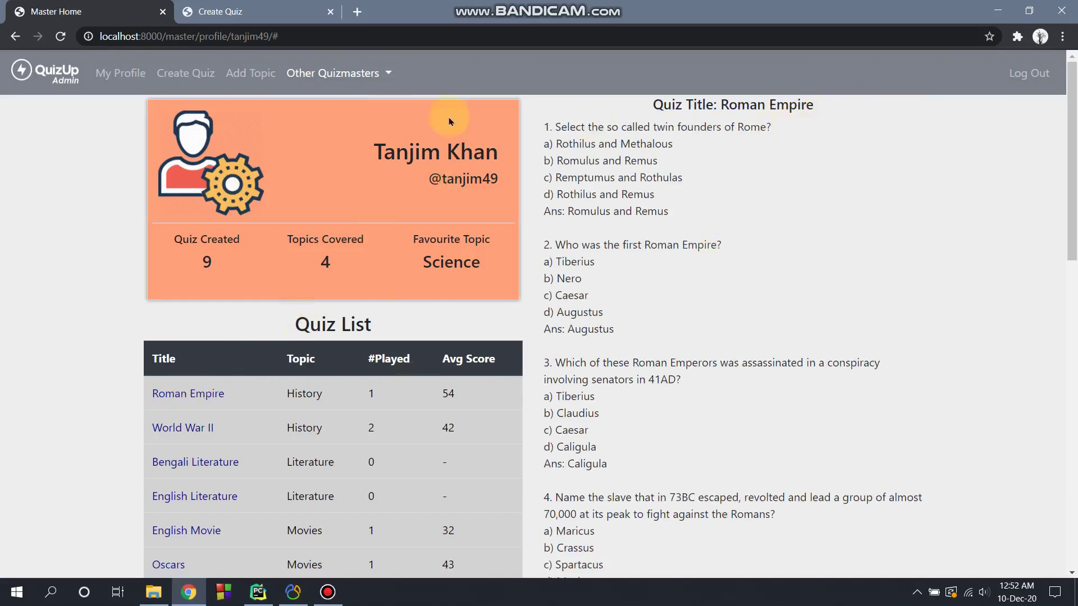
left_click(188, 82)
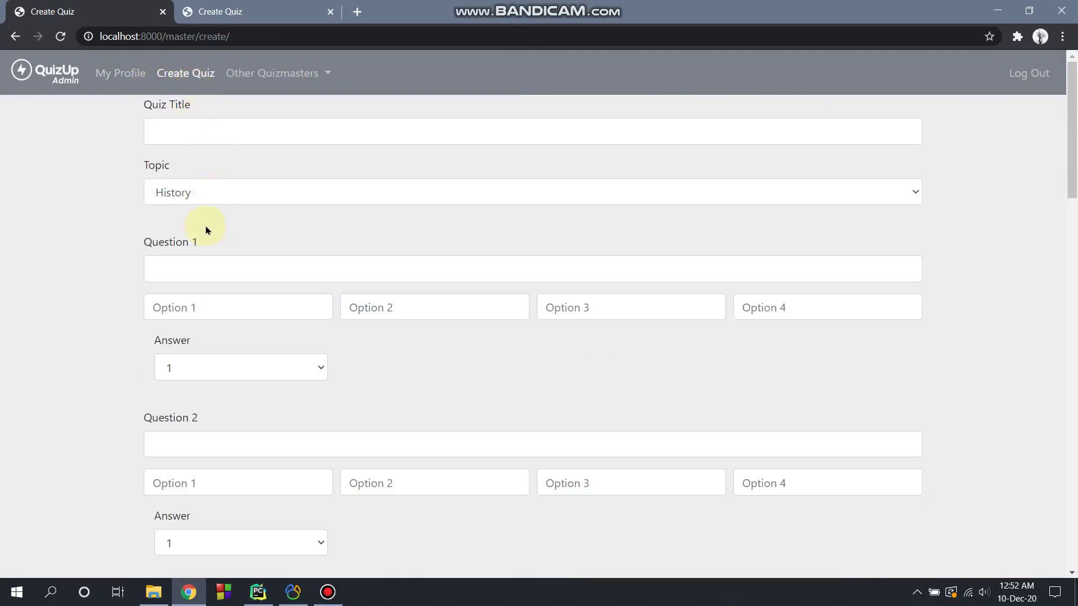
Step: Submit the filled-in Medieval Age History quiz form and display its questions from the quiz list
scroll(207, 253, "down", 1)
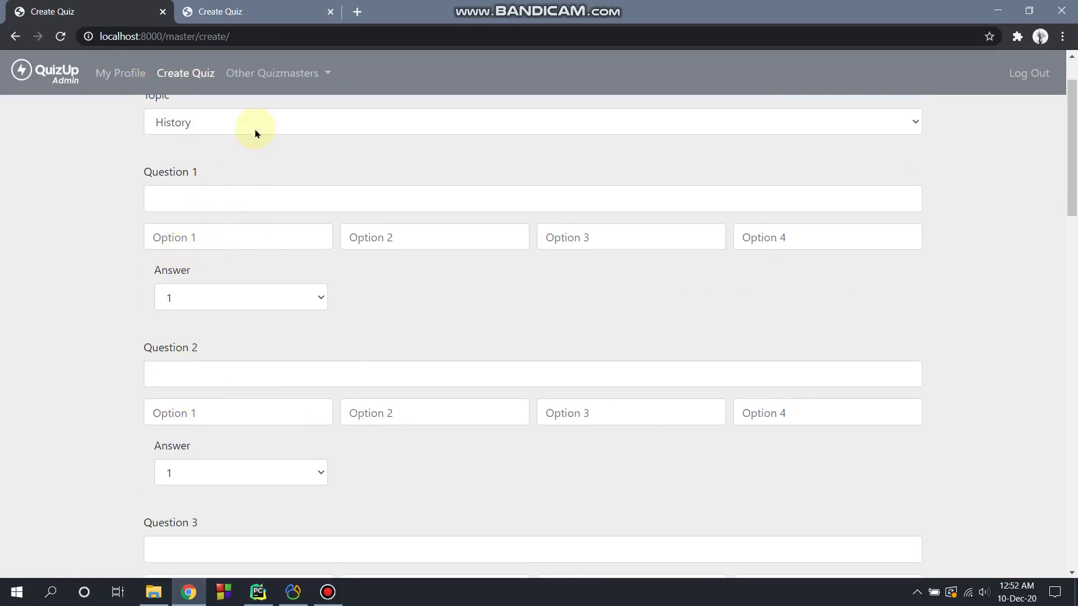
left_click(253, 12)
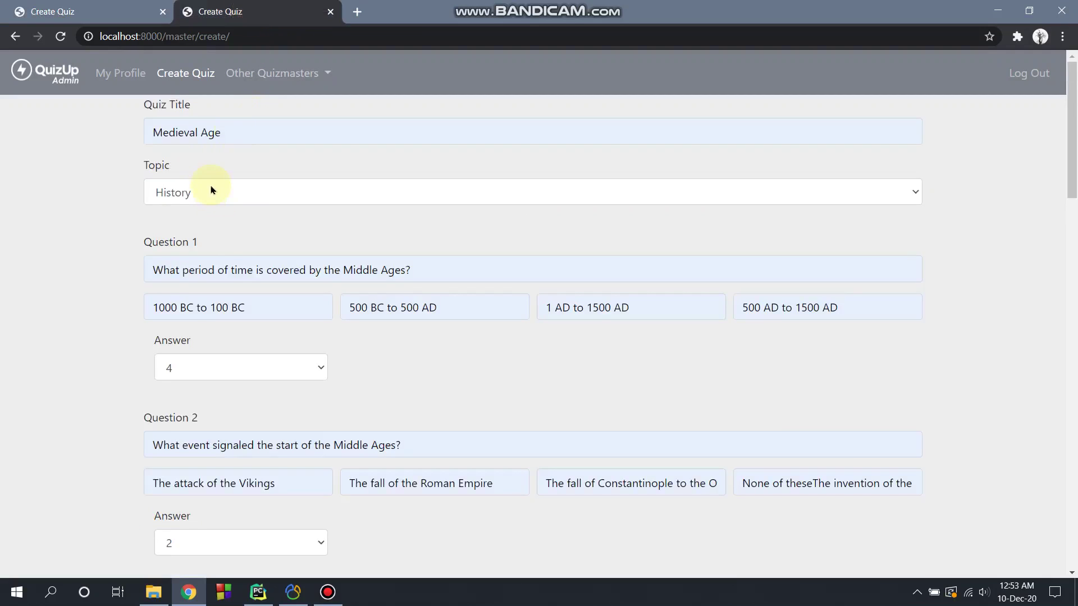
scroll(202, 243, "down", 2)
scroll(202, 241, "up", 1)
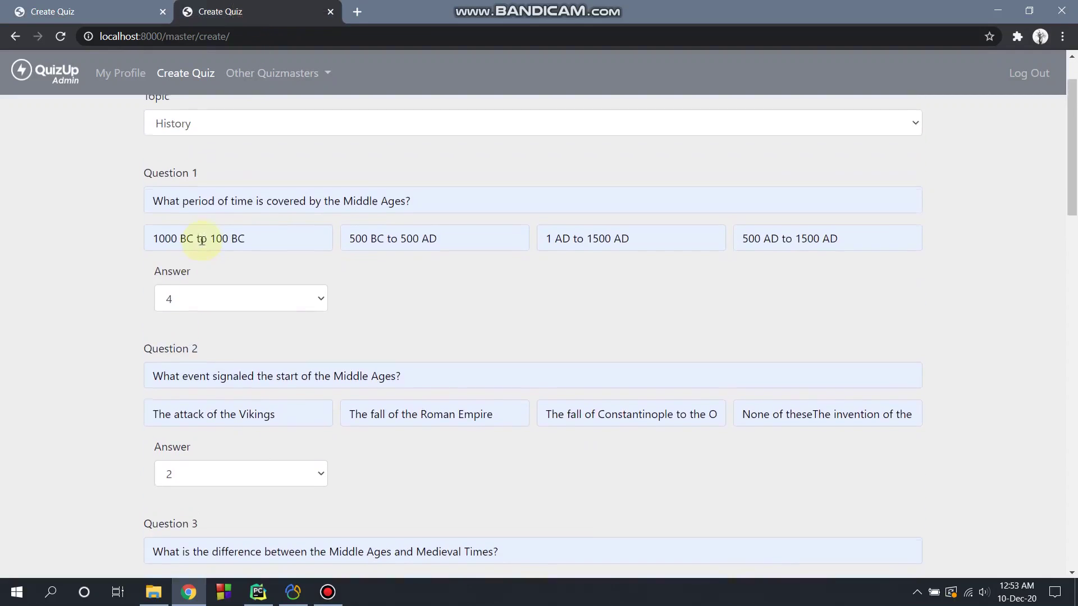
scroll(202, 240, "up", 1)
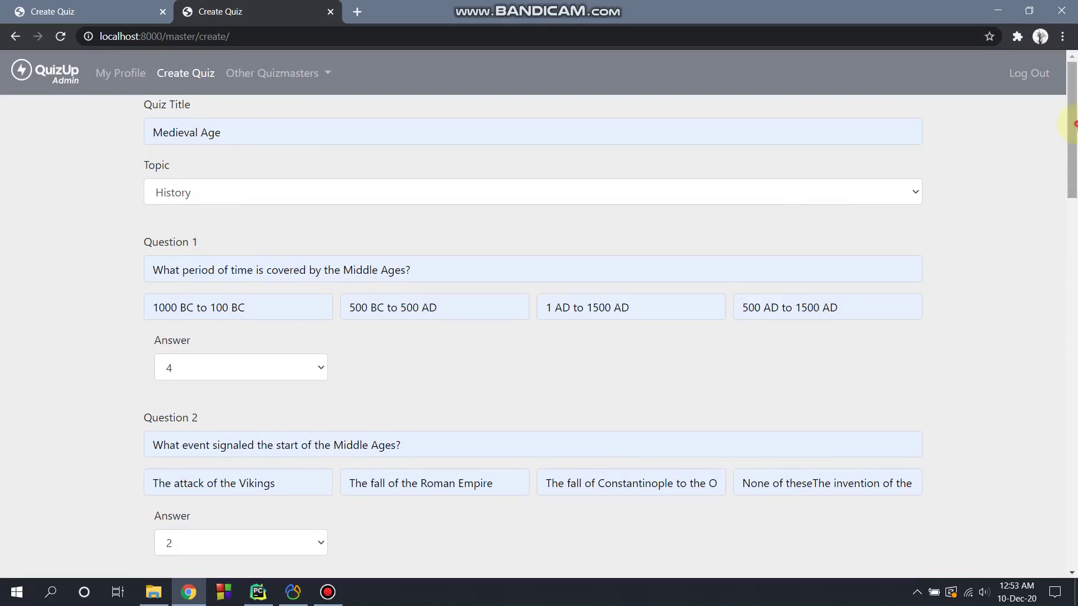
left_click_drag(1071, 129, 1072, 503)
scroll(1071, 505, "down", 1)
left_click(168, 565)
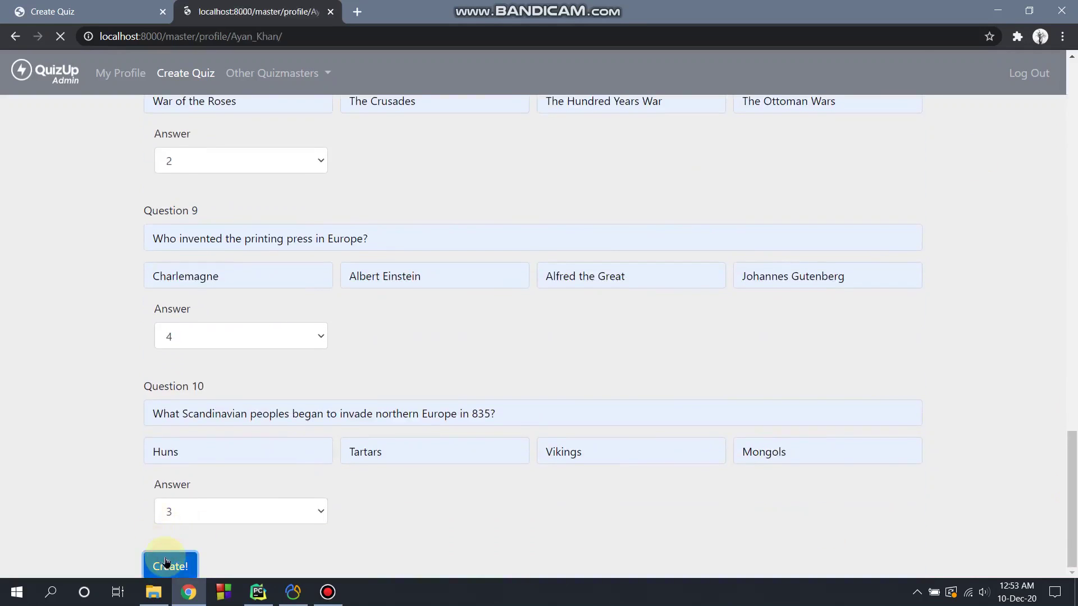
left_click_drag(1070, 317, 1070, 562)
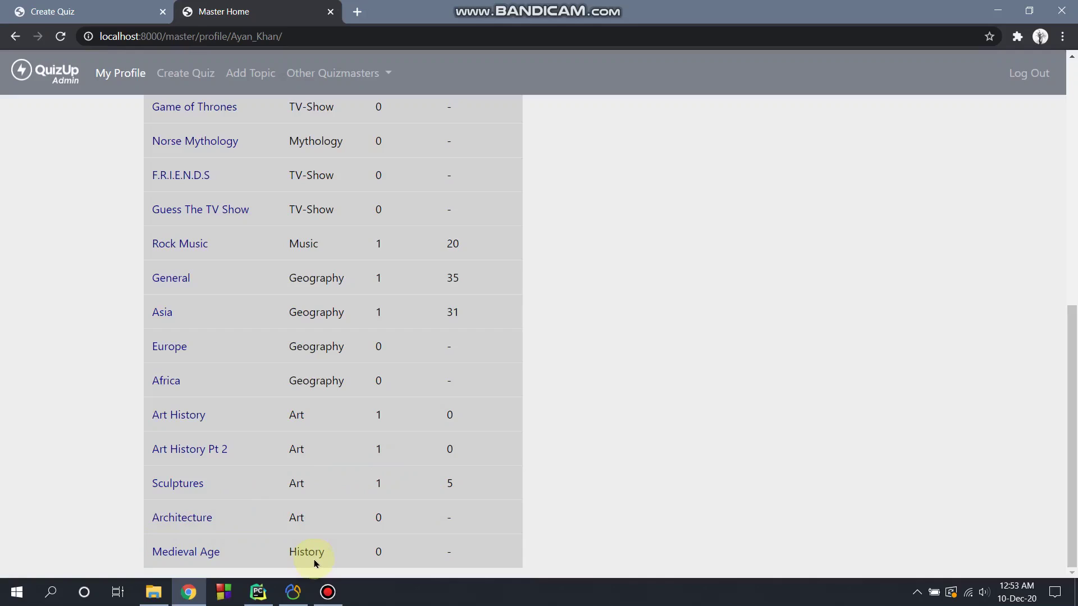
left_click(200, 555)
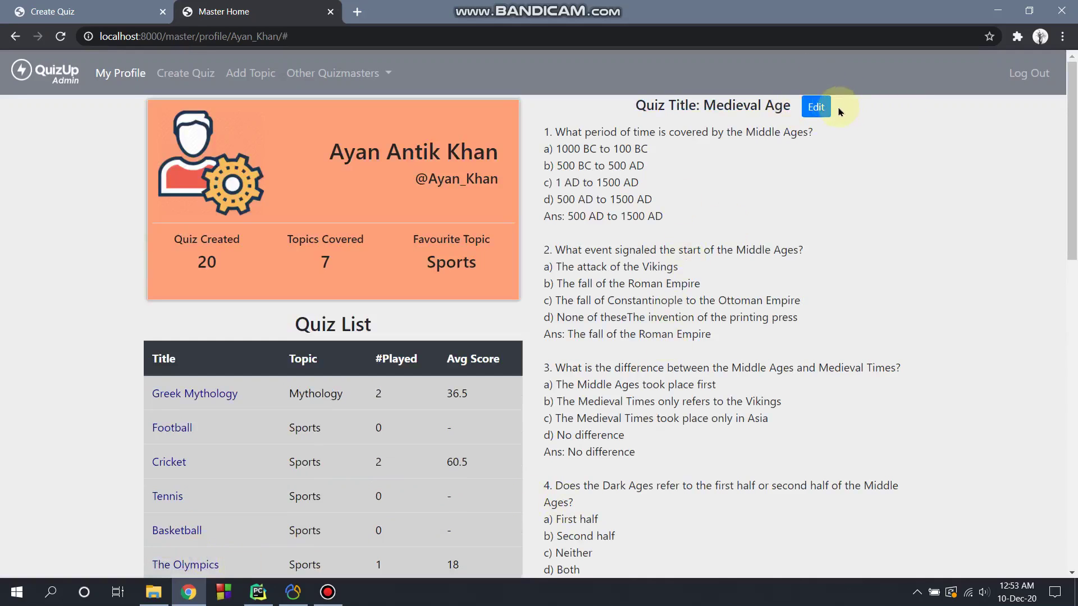
Step: Change Medieval Age Question 1's first option to 1000 BC to 2000 BC, save, and reopen it
left_click(817, 108)
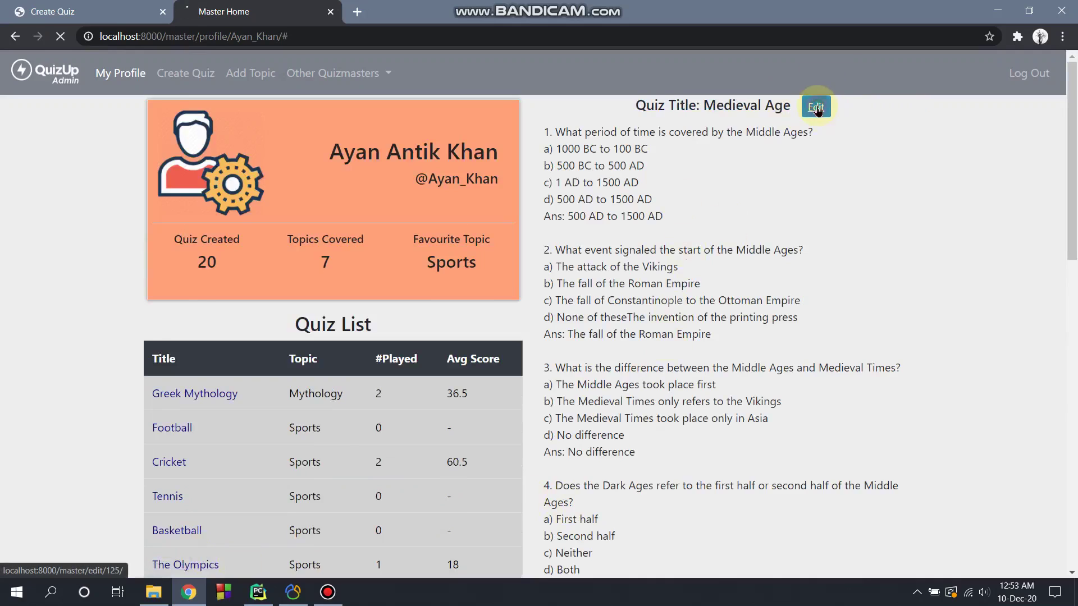
scroll(284, 229, "down", 1)
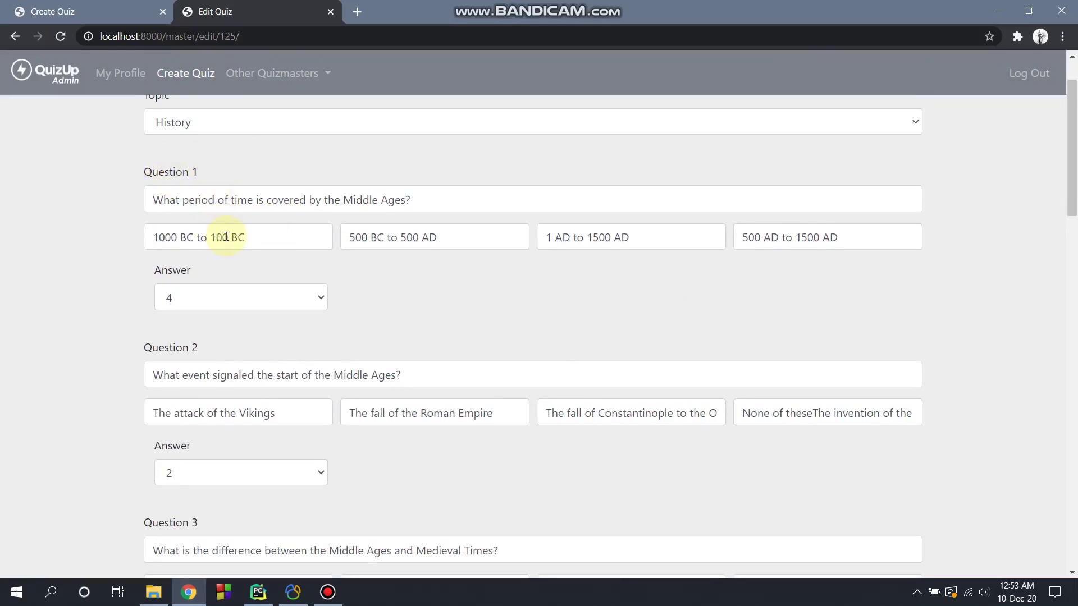
double_click(226, 236)
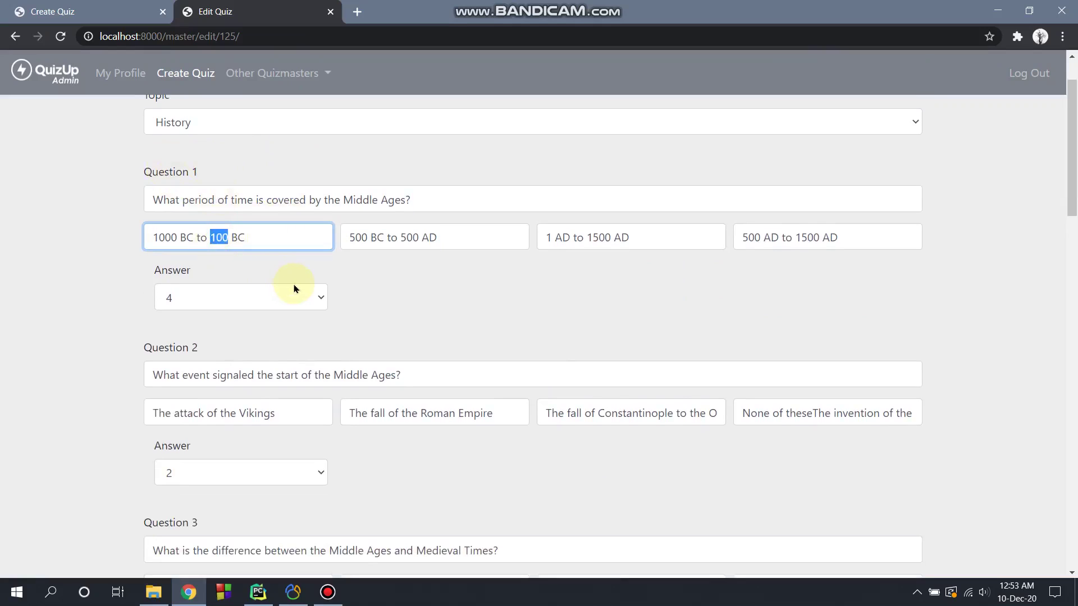
type("20")
left_click_drag(1071, 106, 1070, 460)
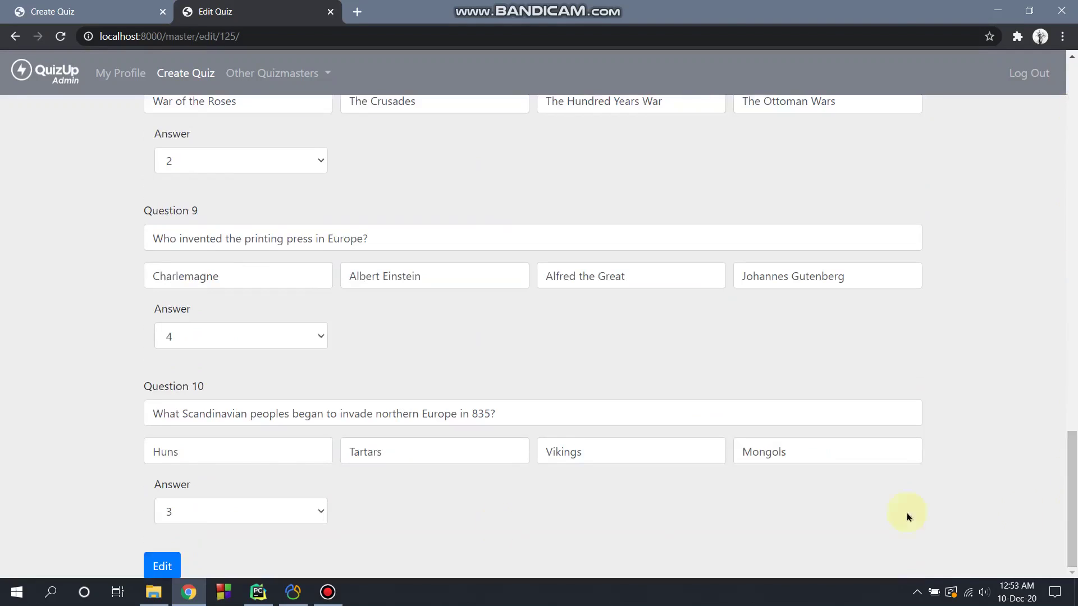
left_click(162, 567)
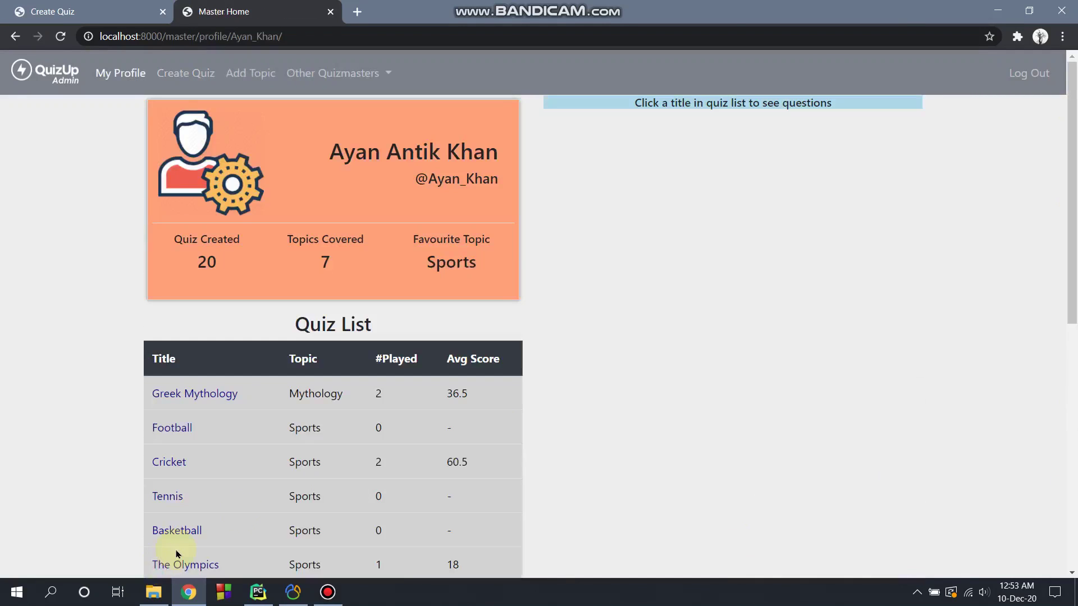
left_click_drag(1068, 210, 1068, 457)
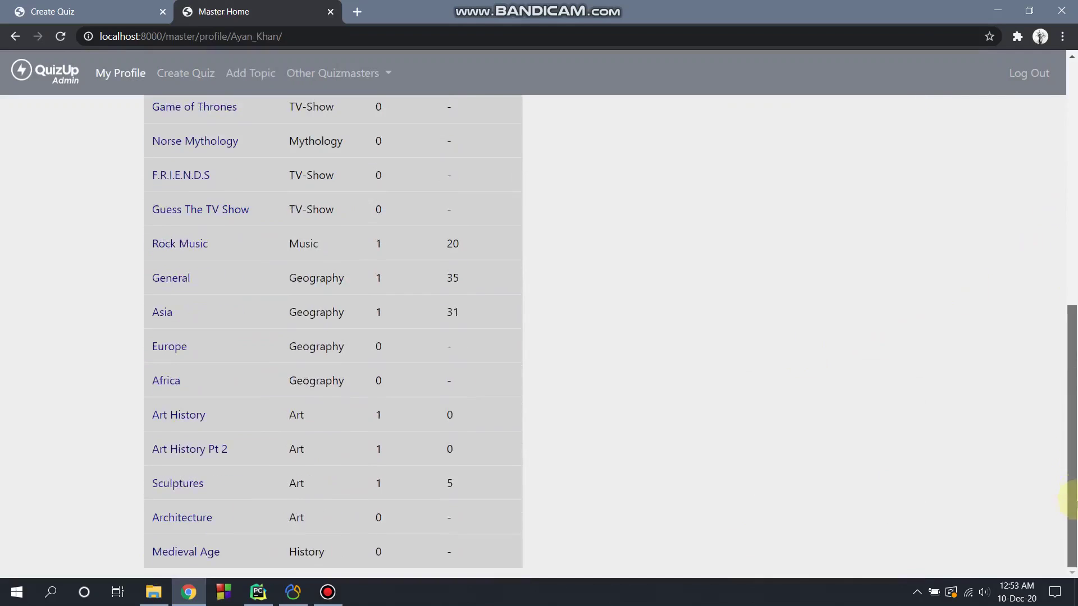
left_click(180, 552)
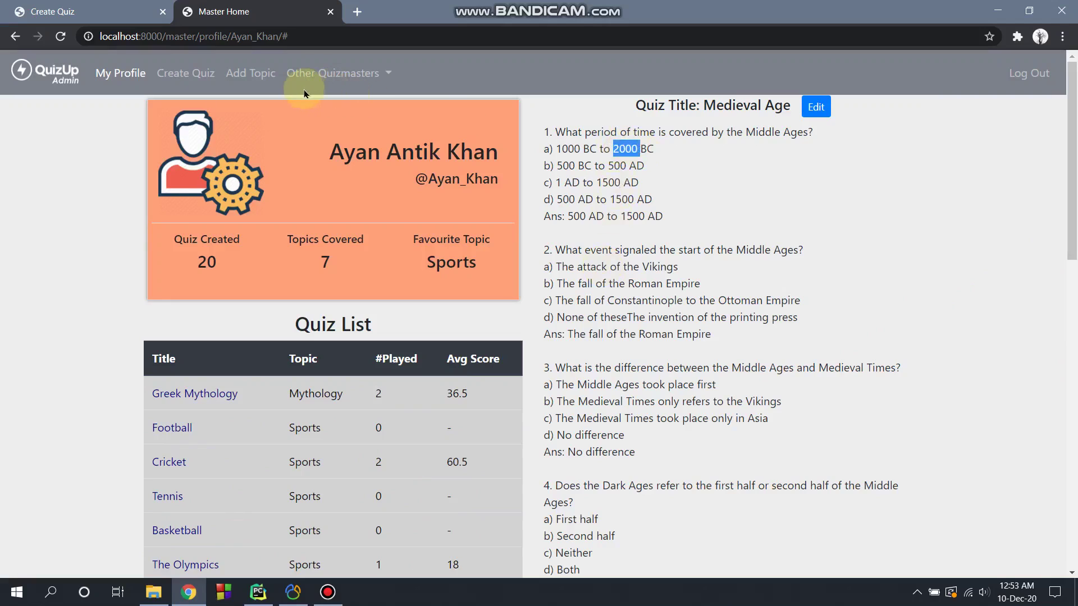
Step: Add a new topic titled Politics
left_click(254, 84)
left_click(402, 155)
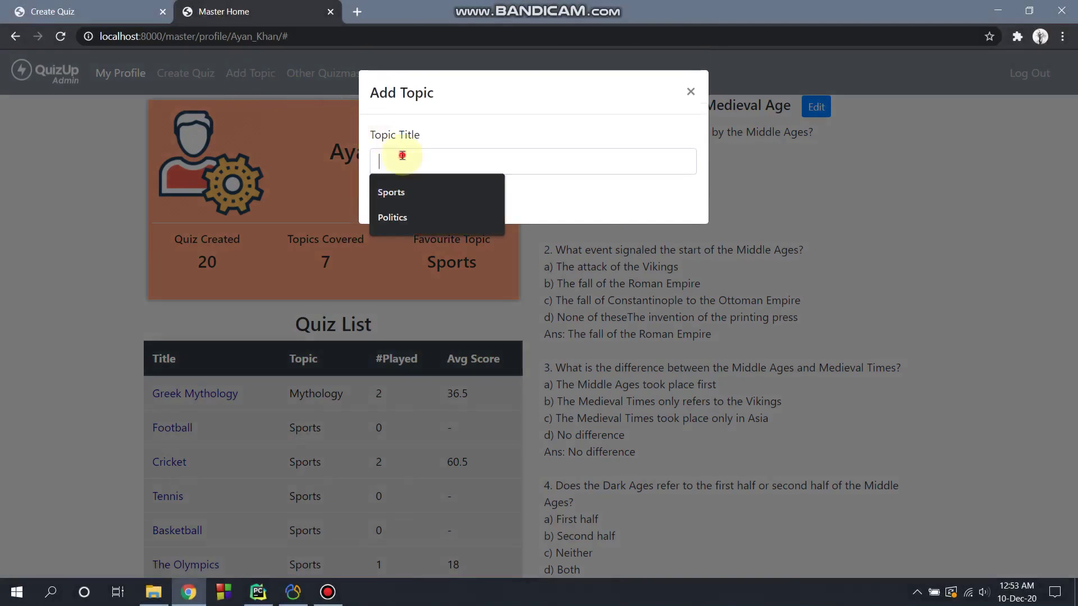
left_click(410, 218)
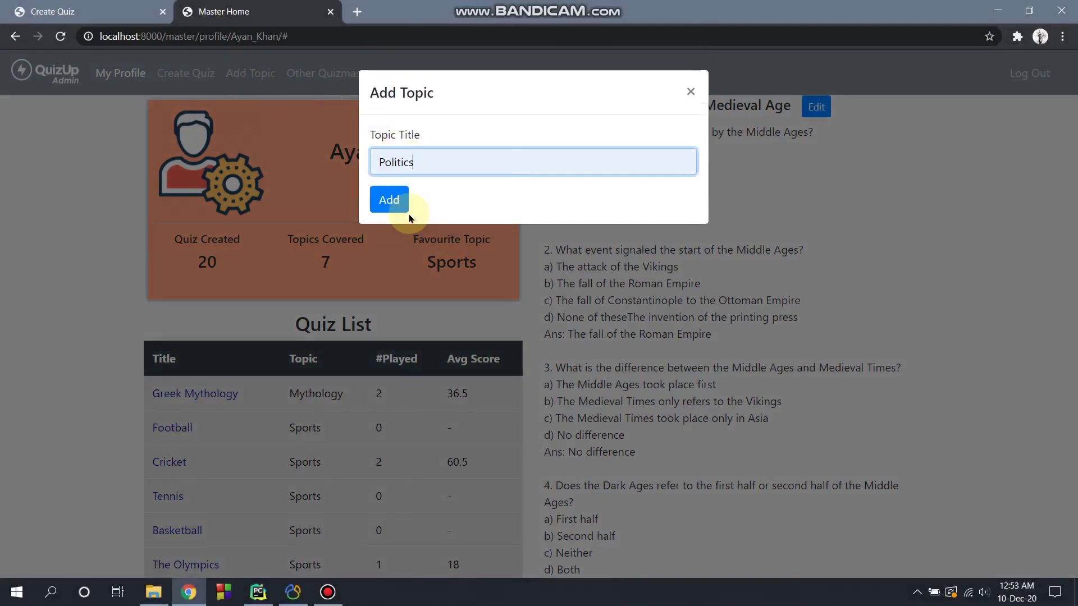
left_click(393, 203)
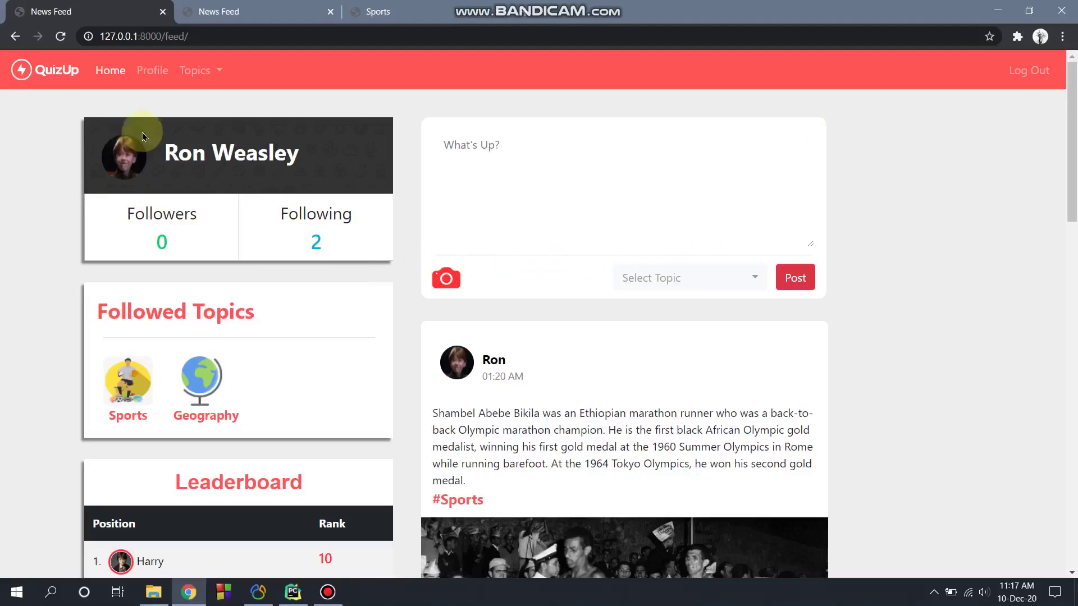
Step: Open The Olympics quiz from the Sports topic and view its gameplay rules
left_click(190, 72)
left_click(206, 126)
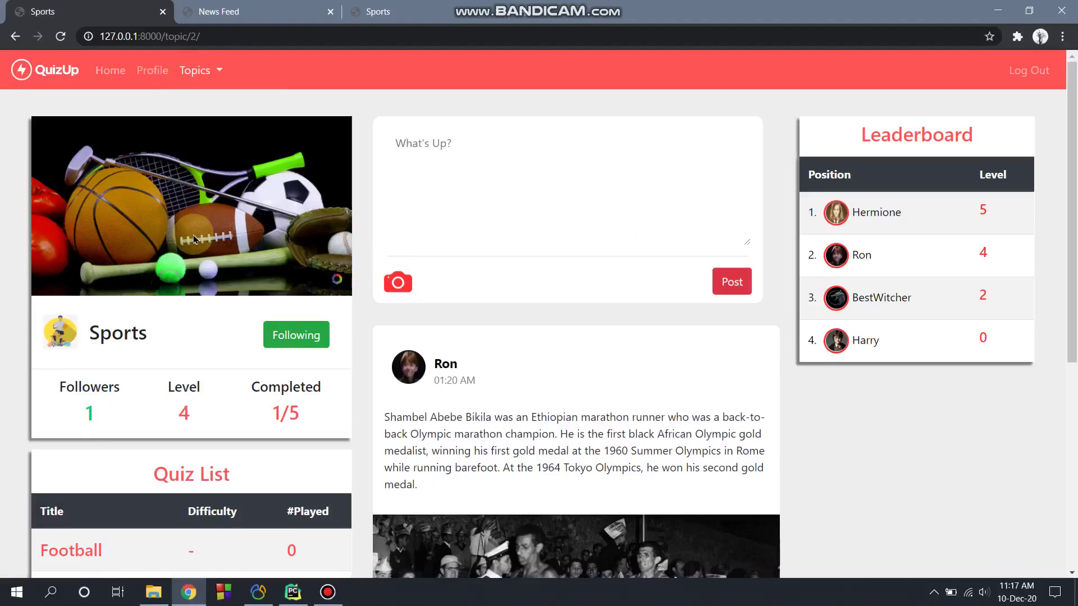
scroll(195, 235, "down", 6)
left_click(107, 377)
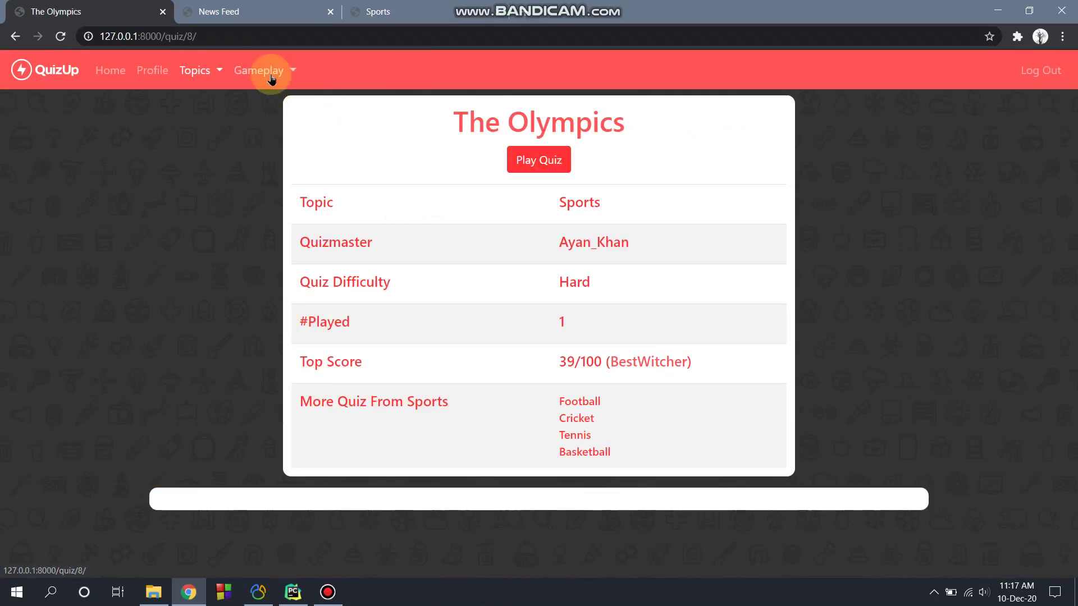
left_click(271, 79)
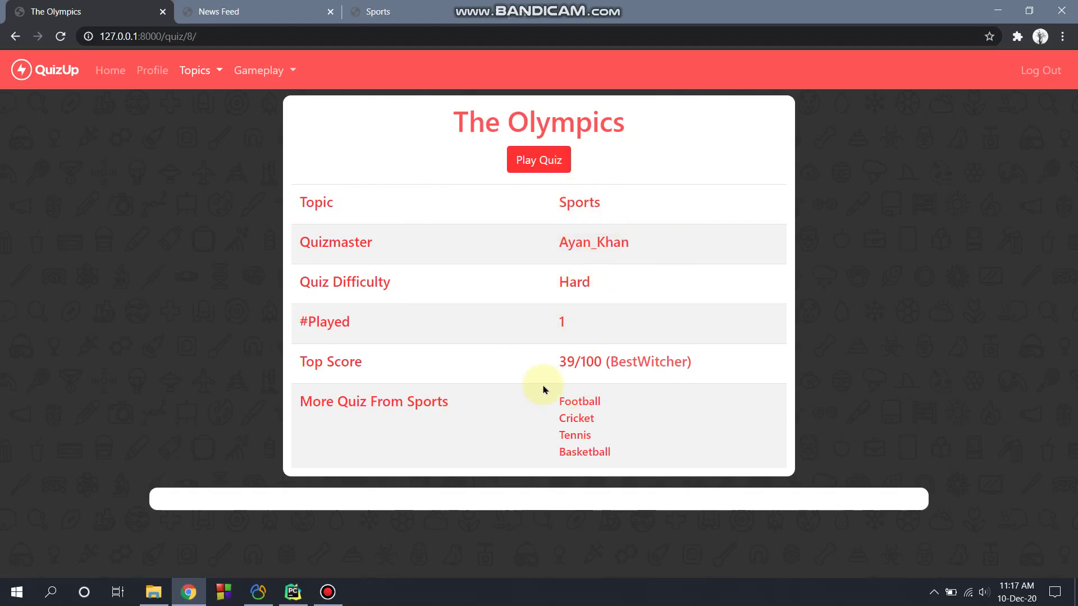
Step: Start playing The Olympics quiz, confirming with Let's play!
left_click(526, 160)
left_click(667, 205)
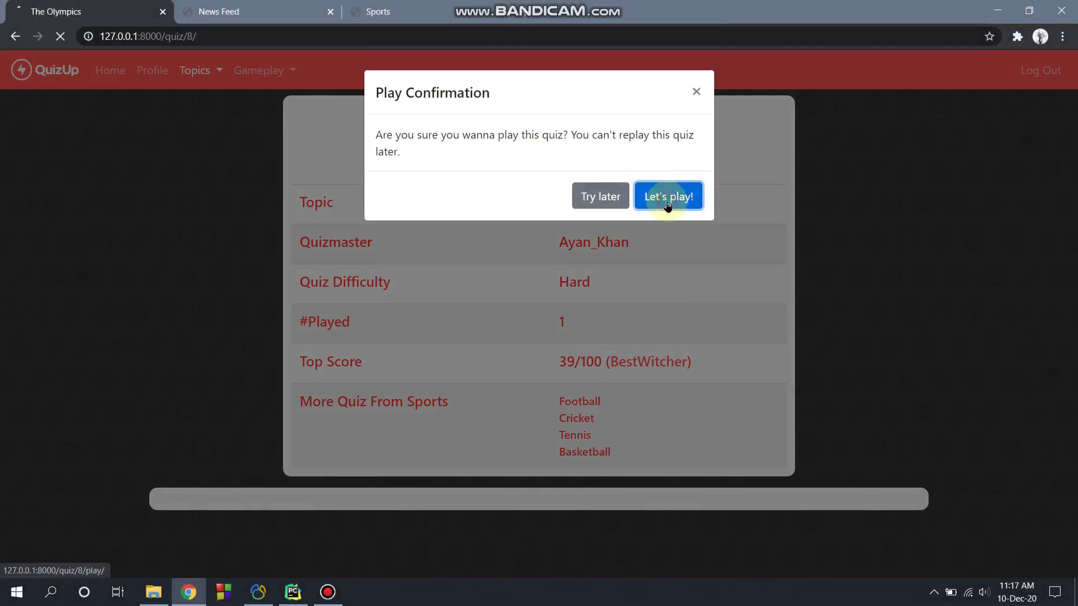
scroll(494, 377, "down", 1)
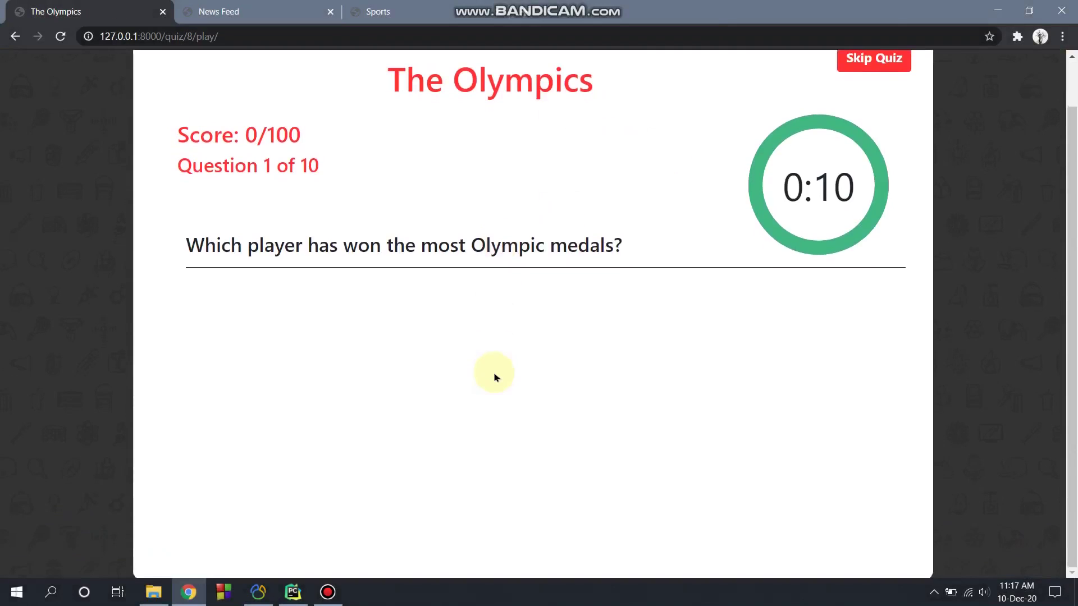
Step: Answer Michael Phelps, stadium sprint, London, Equestrianism, Temple of Hera, 1896 CE and 8, then skip to end
left_click(496, 449)
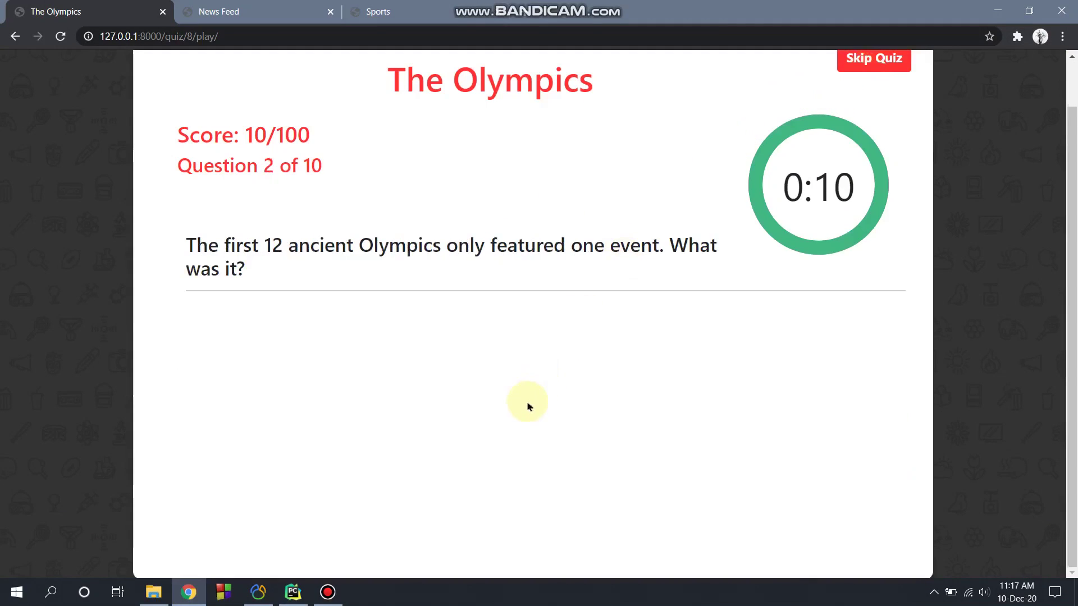
left_click(541, 514)
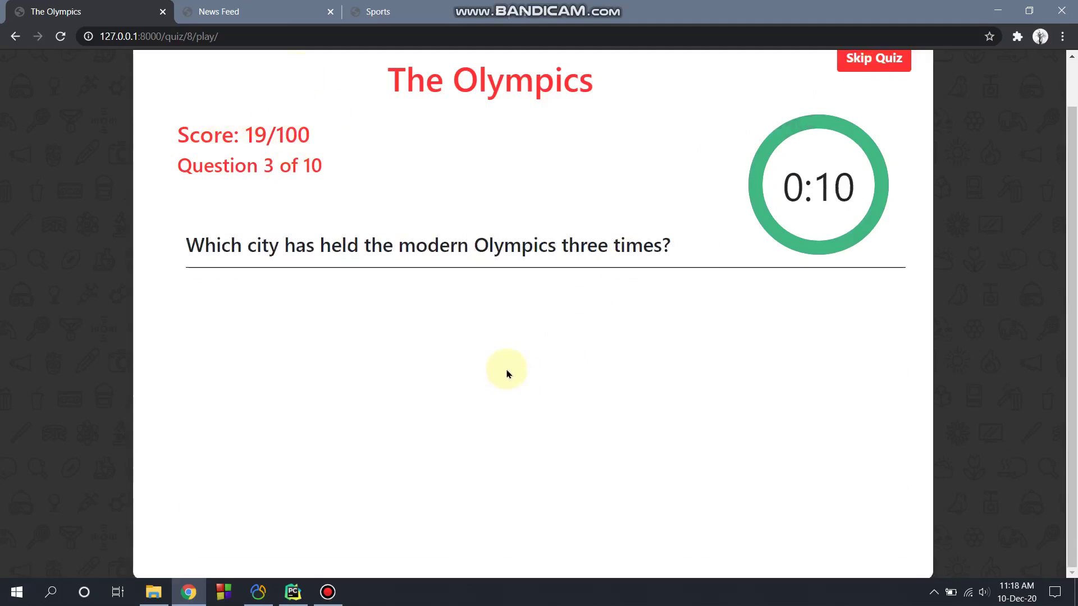
left_click(515, 383)
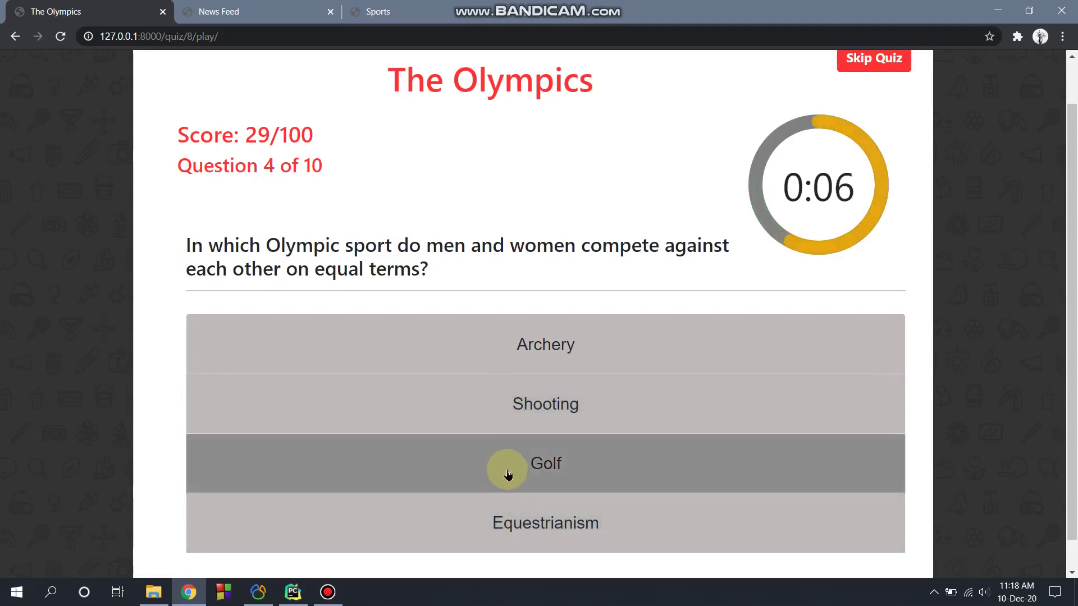
left_click(527, 525)
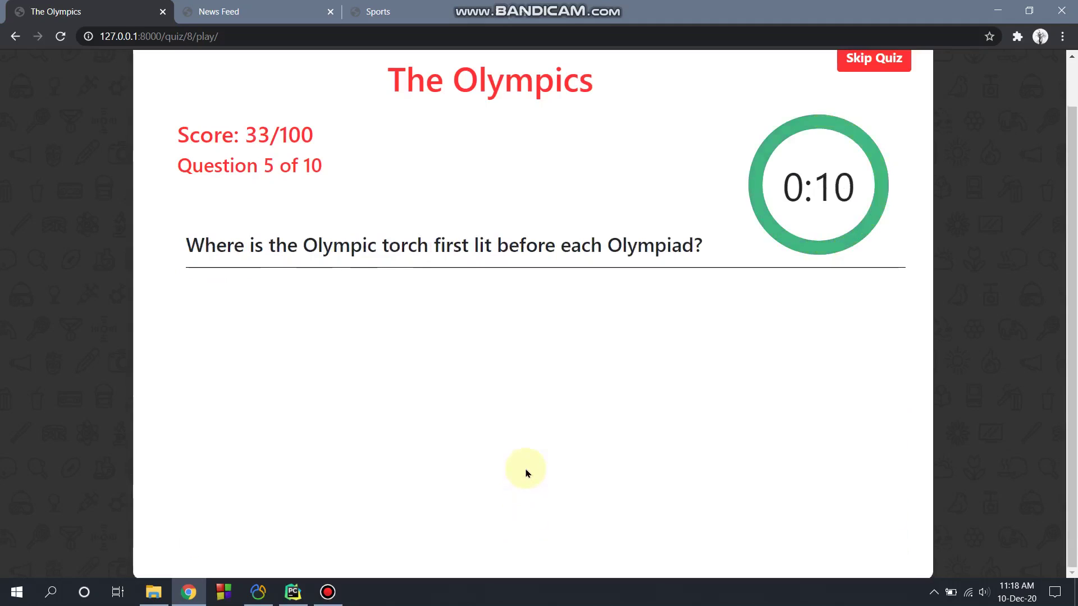
left_click(521, 309)
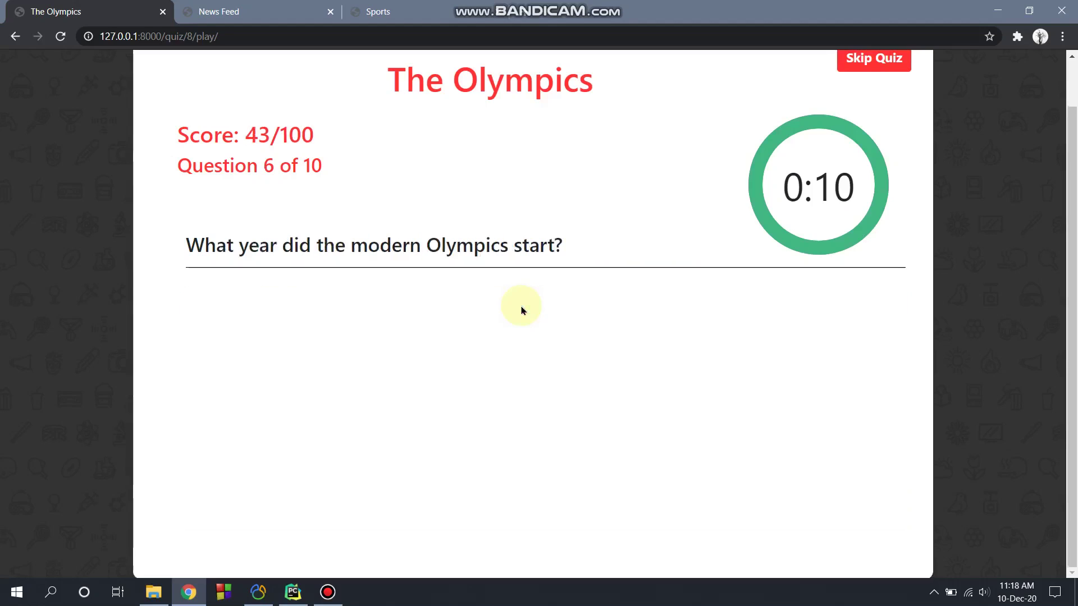
left_click(544, 455)
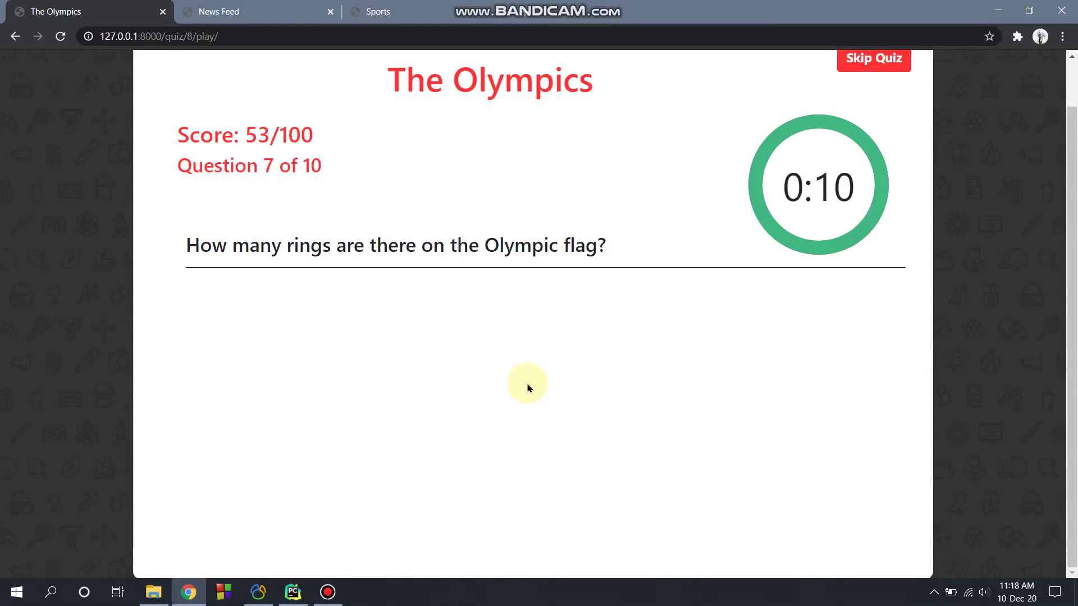
left_click(529, 377)
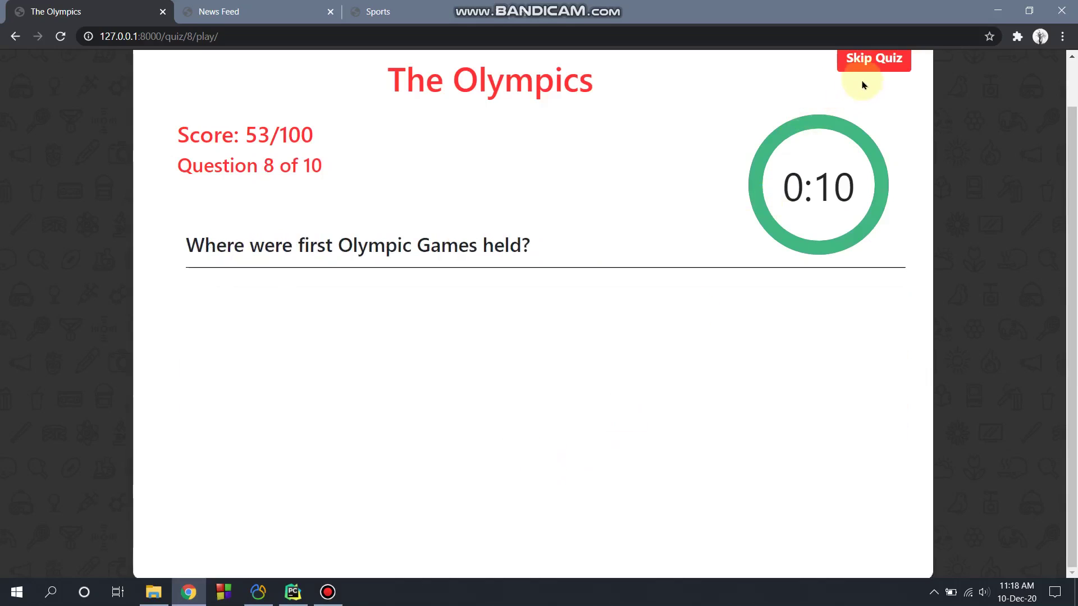
left_click(875, 66)
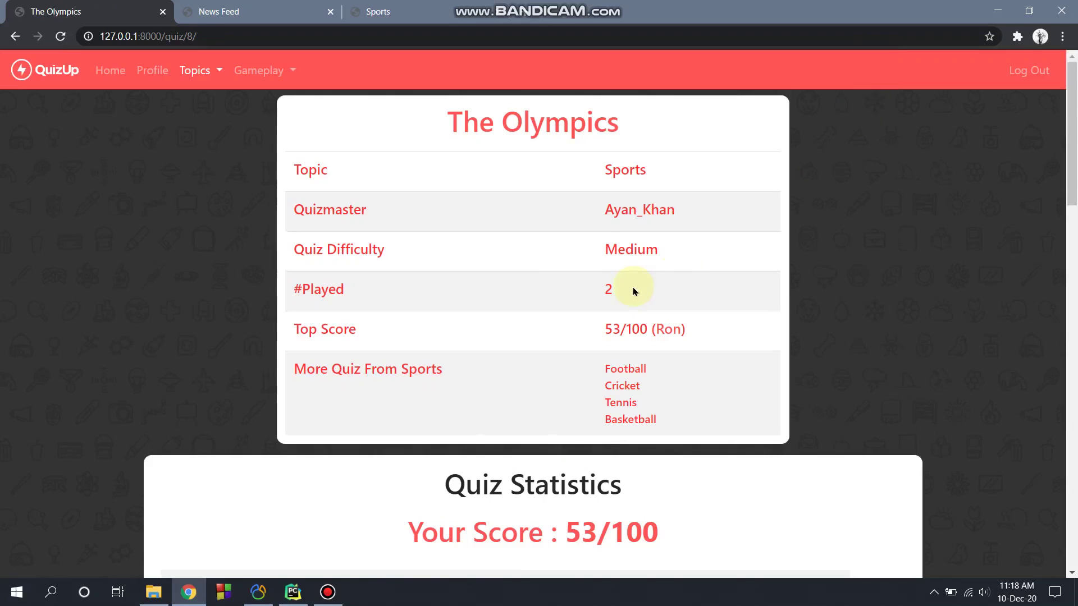
Step: Review the Quiz Statistics answers, then return to the News Feed page
scroll(624, 263, "down", 1)
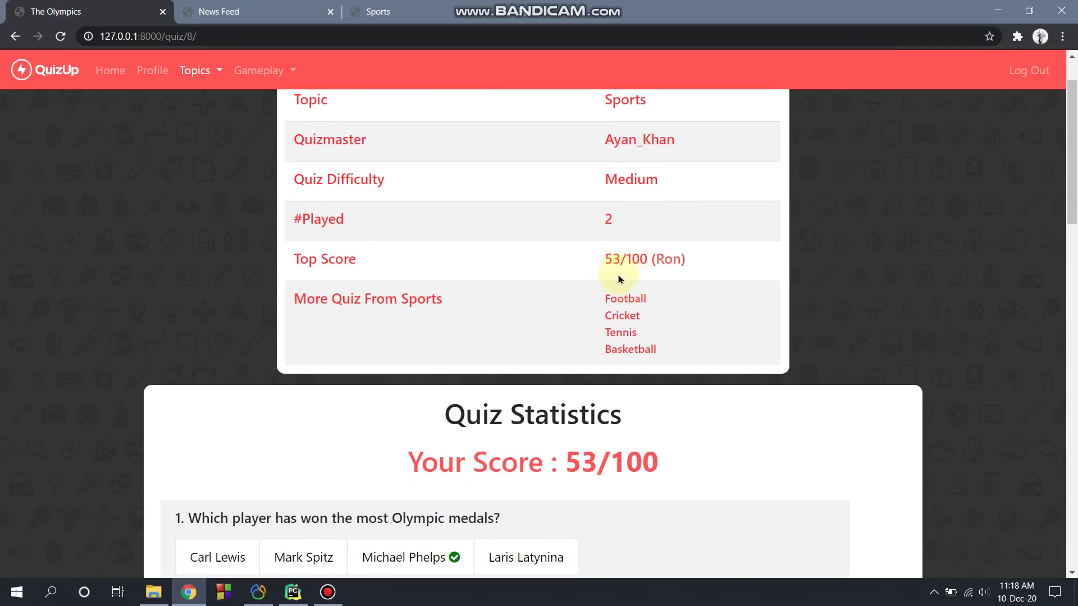
scroll(619, 277, "up", 1)
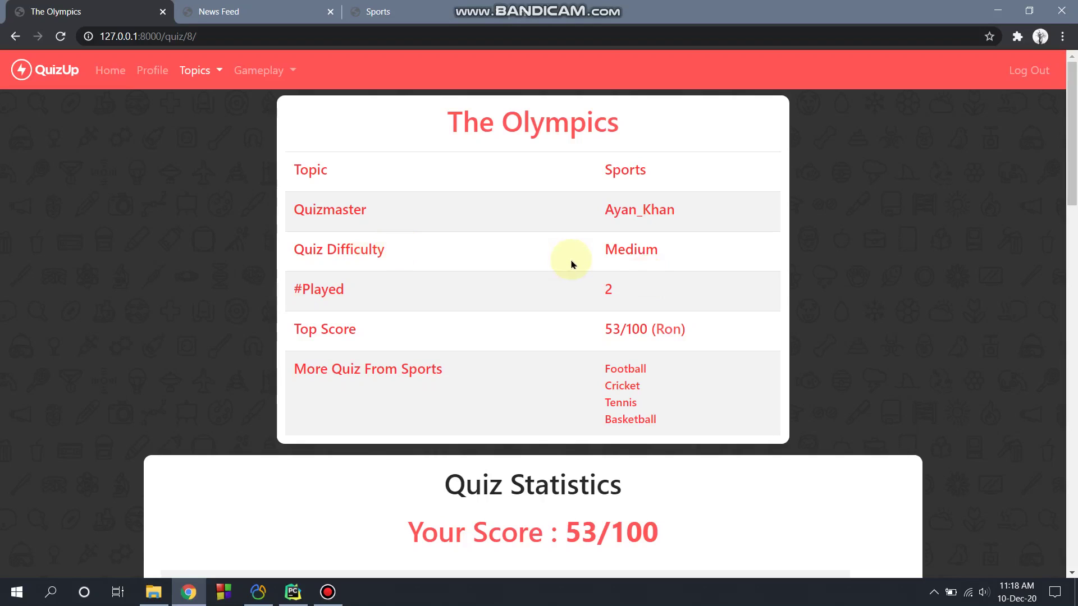
scroll(572, 265, "down", 6)
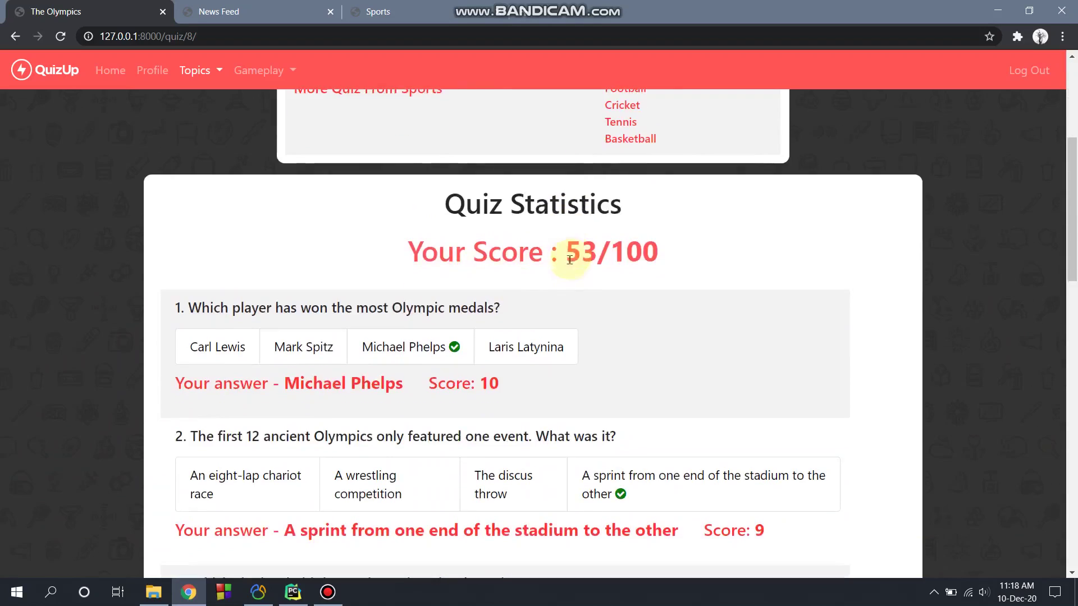
scroll(512, 297, "down", 4)
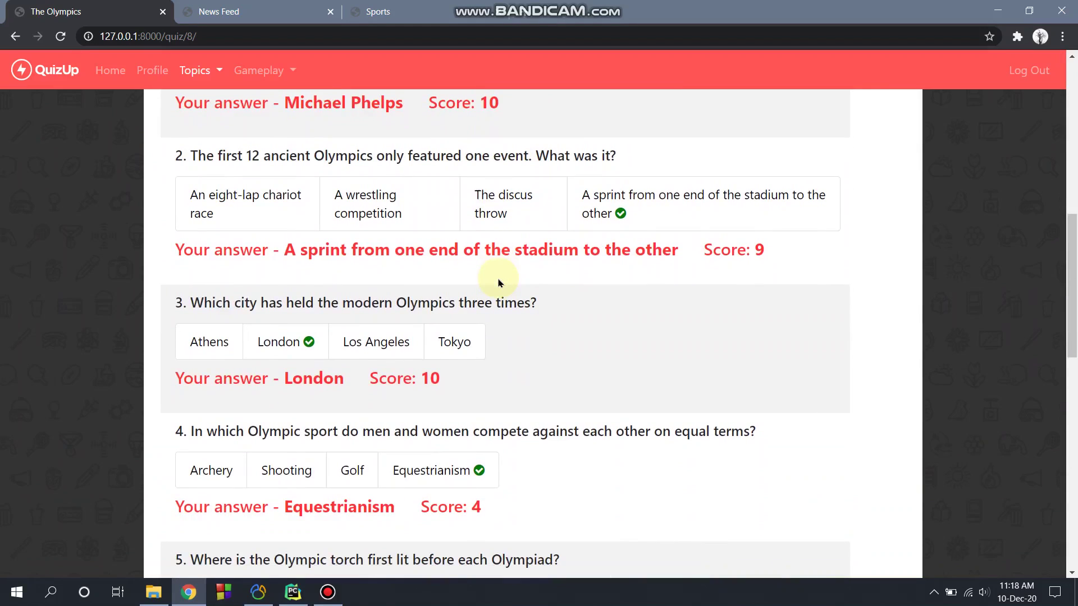
scroll(479, 336, "down", 9)
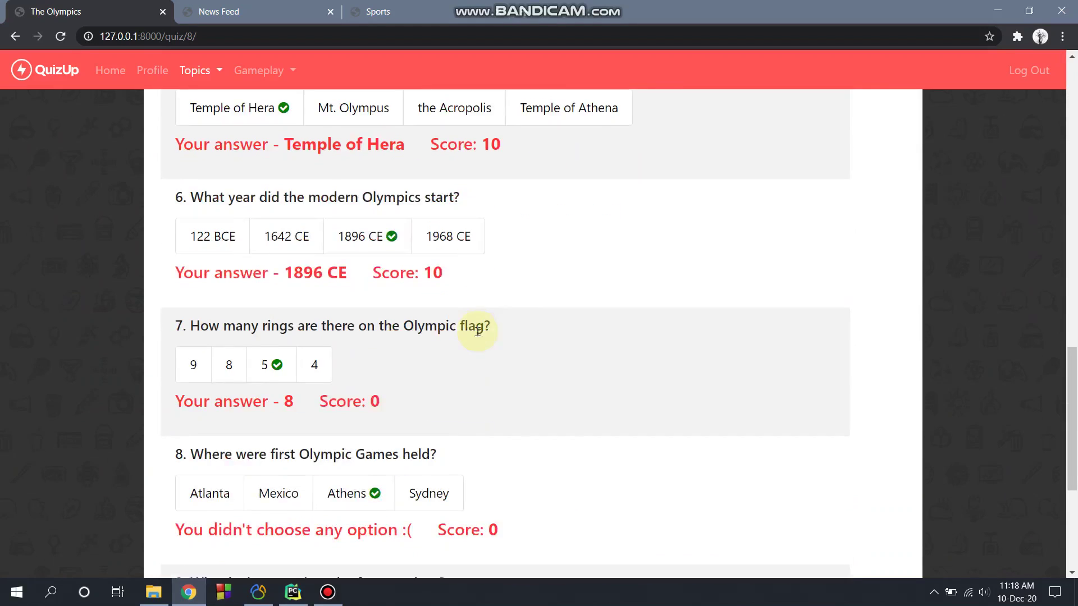
scroll(477, 331, "down", 4)
scroll(477, 331, "up", 20)
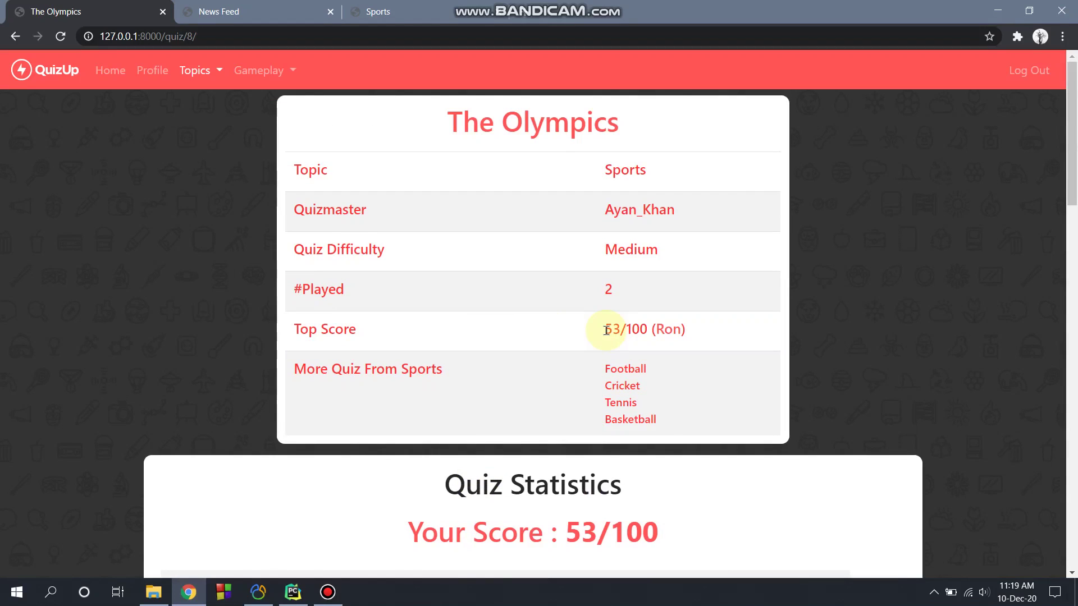
left_click(239, 12)
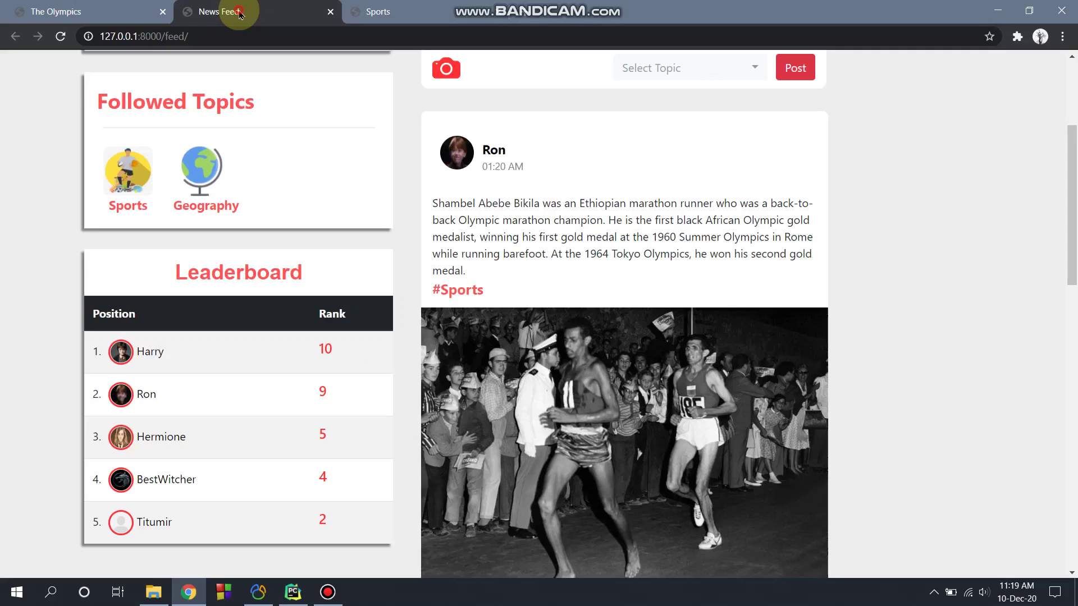
Step: Refresh the News Feed and Sports pages to show the player ranked first on both leaderboards
scroll(233, 251, "down", 1)
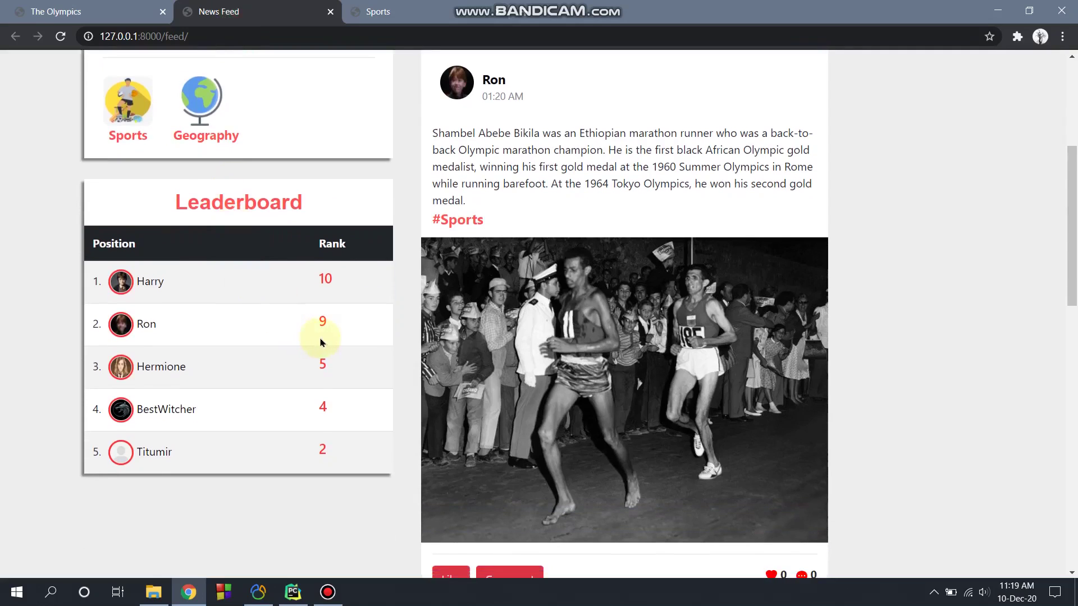
left_click(60, 36)
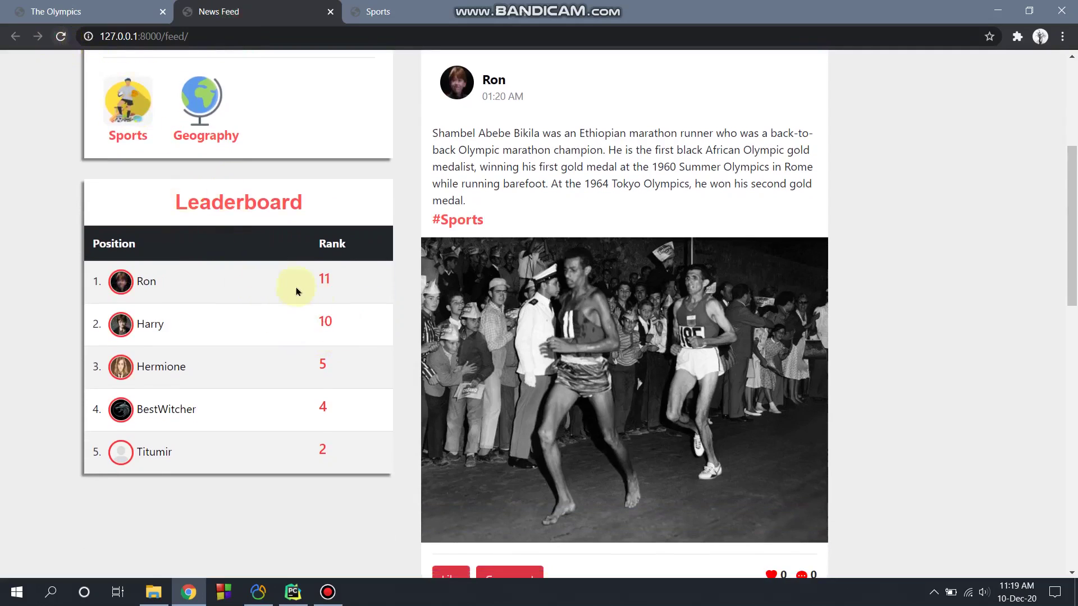
left_click(385, 9)
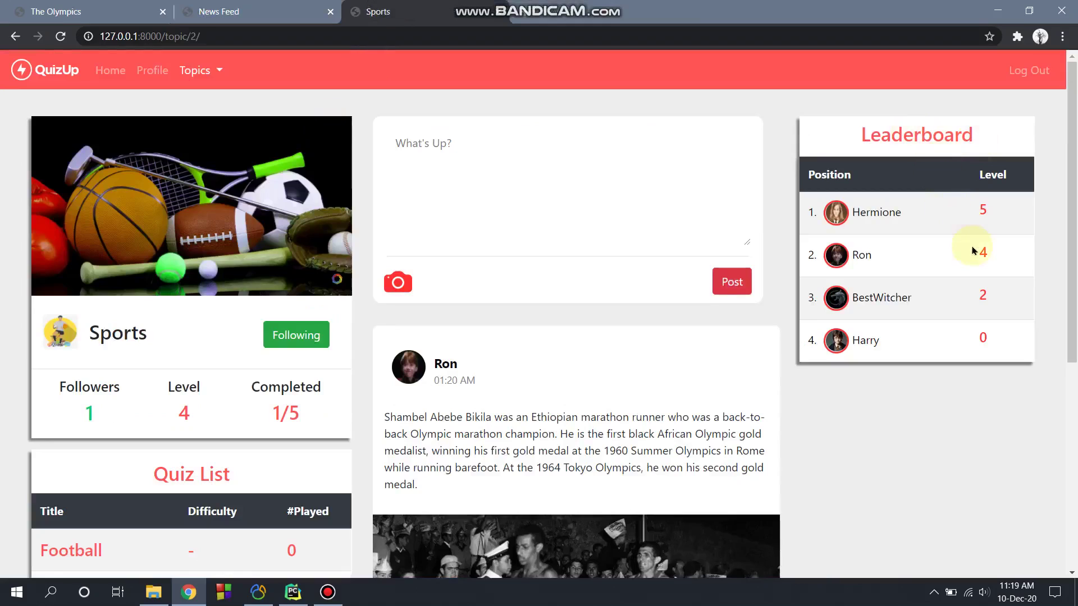
left_click(60, 36)
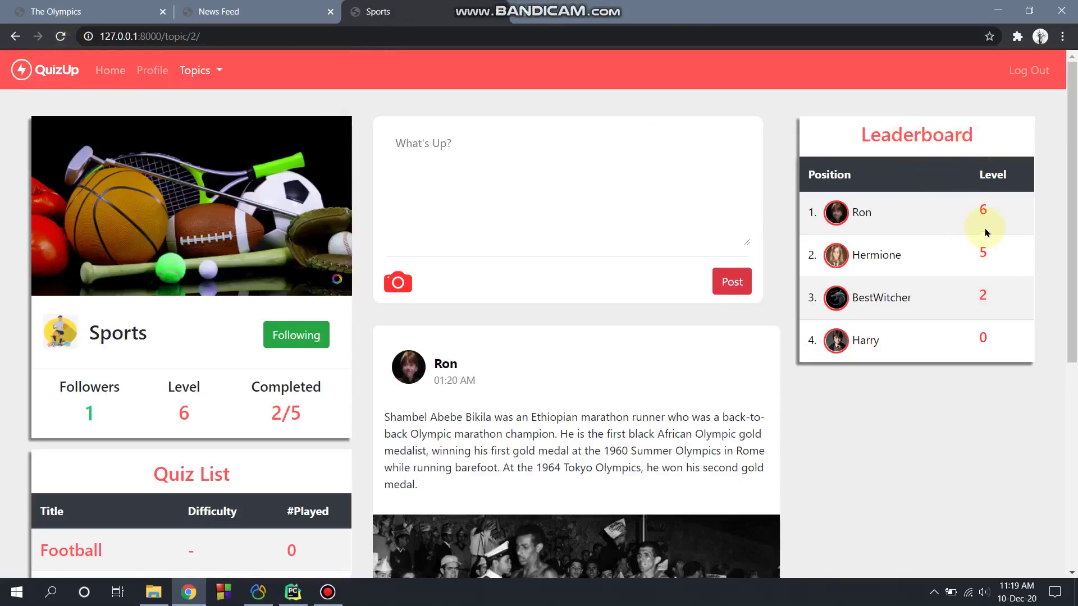